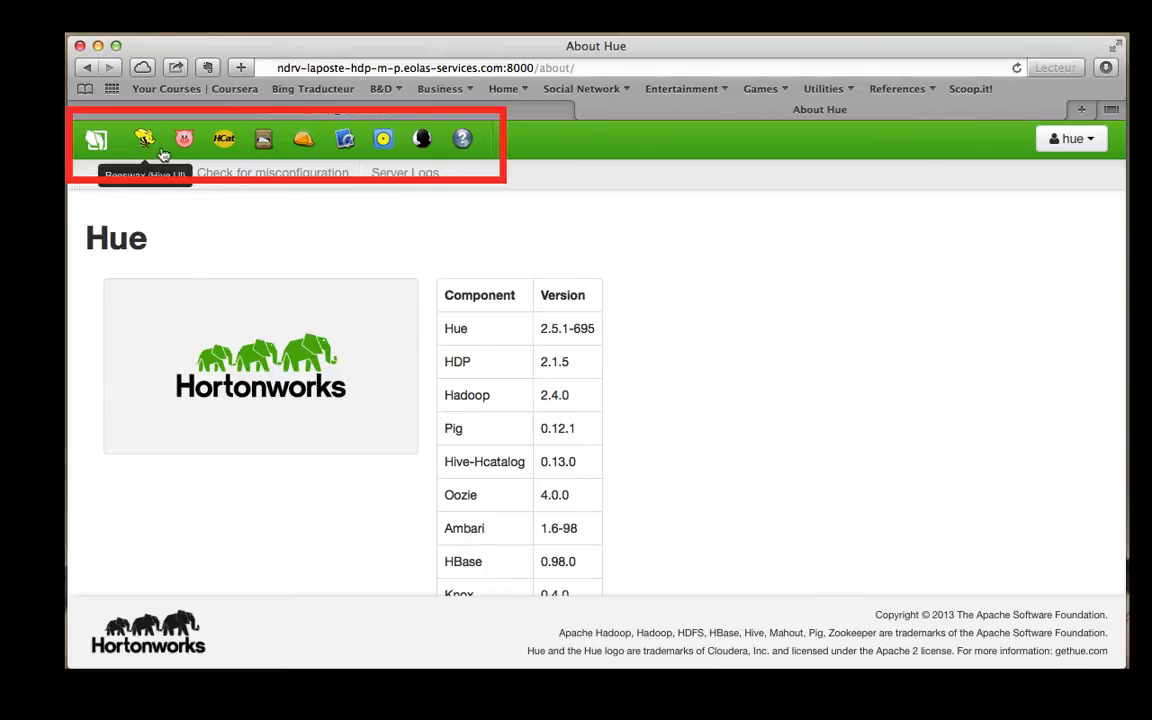
Open the File Browser and go into the vehiposte/sources folder to examine its source data files
{"action": "left_click", "coordinate": [264, 146]}
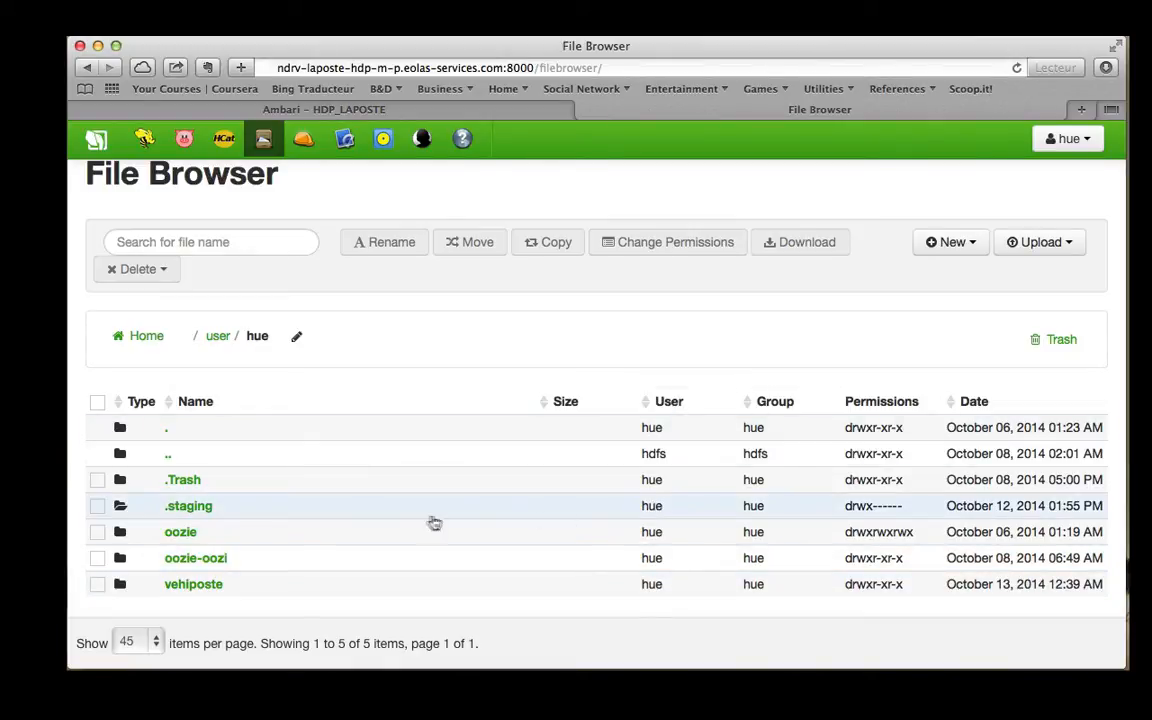
{"action": "left_click", "coordinate": [196, 586]}
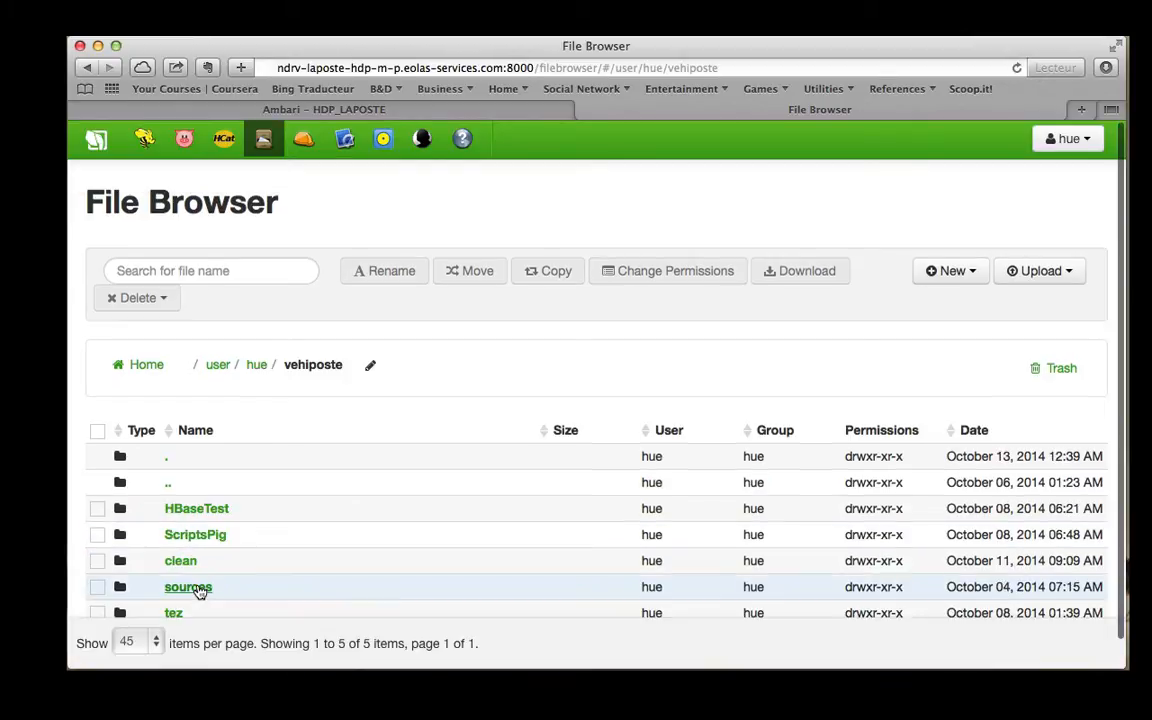
{"action": "scroll", "coordinate": [272, 566], "scroll_direction": "down", "scroll_amount": 1}
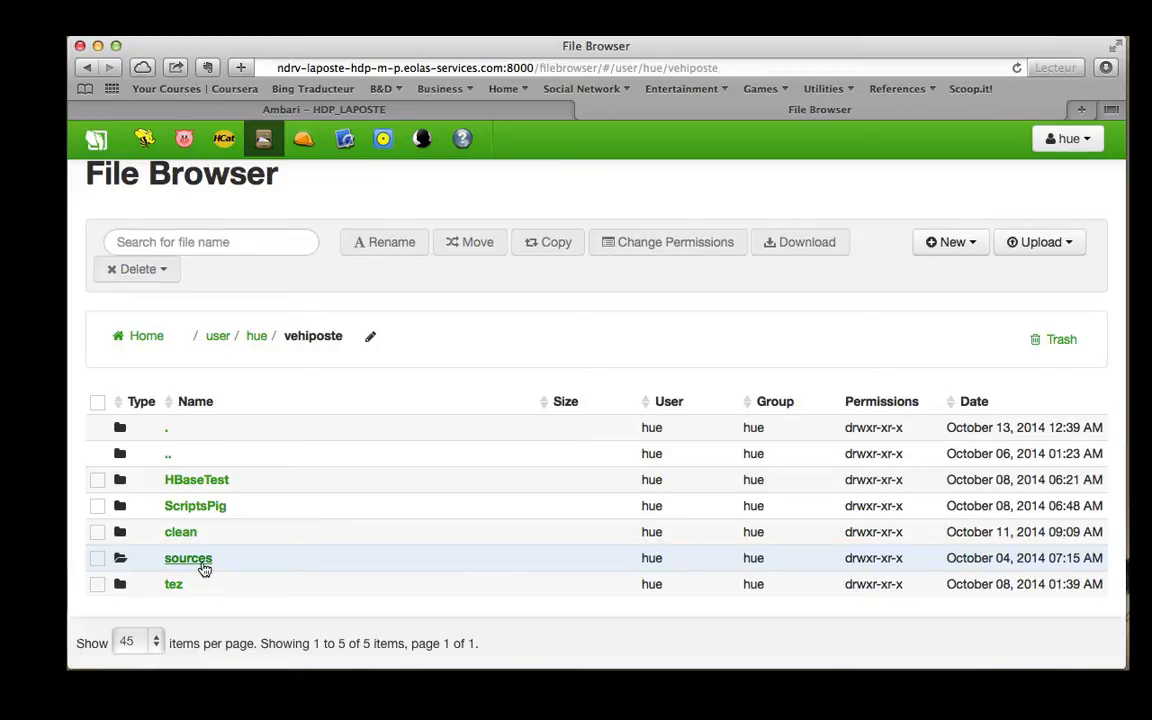
{"action": "left_click", "coordinate": [203, 568]}
{"action": "scroll", "coordinate": [260, 595], "scroll_direction": "down", "scroll_amount": 1}
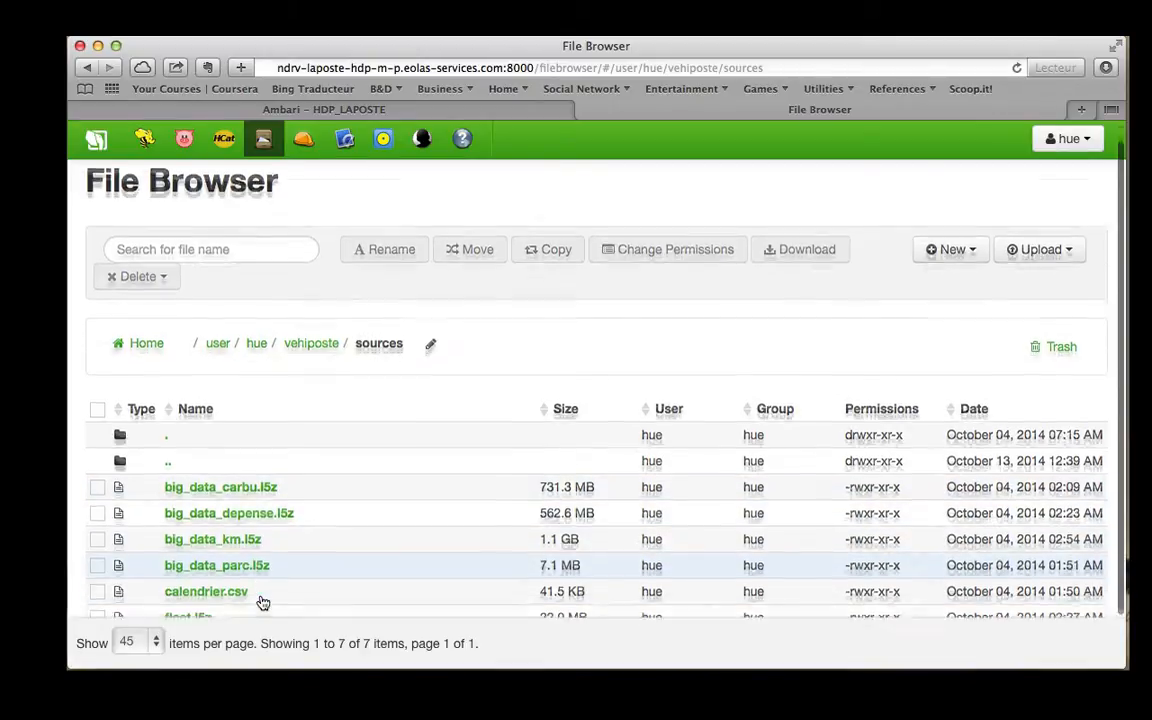
{"action": "scroll", "coordinate": [262, 602], "scroll_direction": "down", "scroll_amount": 2}
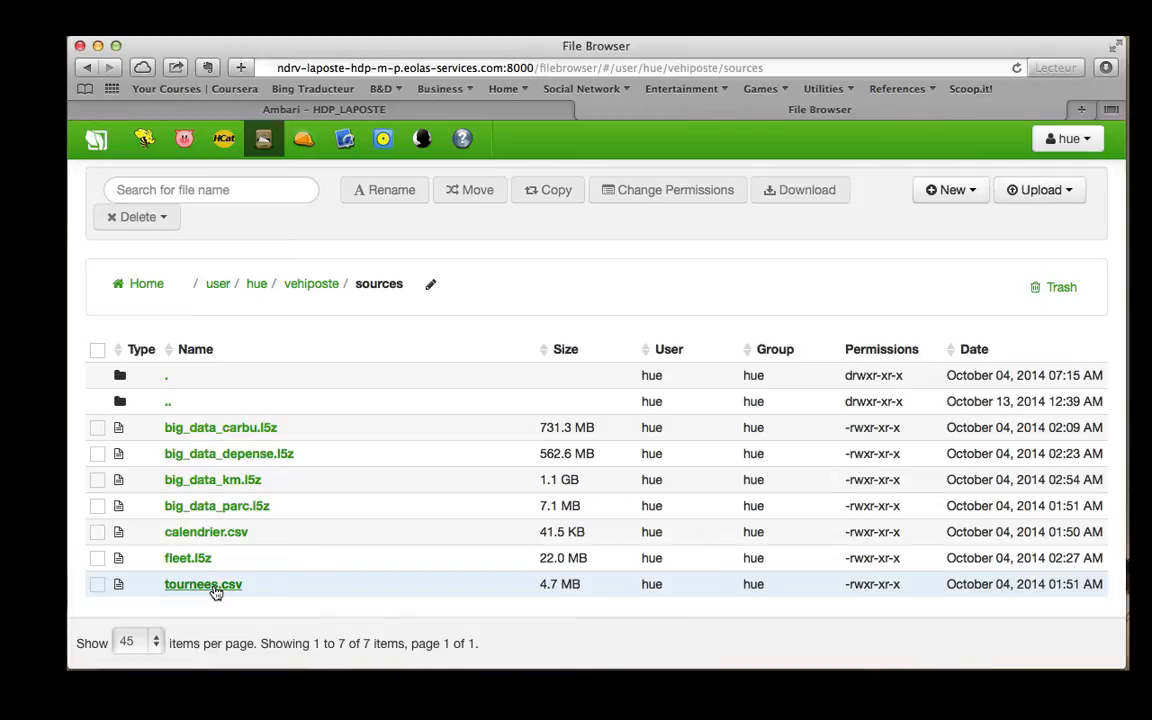
Return to the vehiposte folder and create a directory named test in it
{"action": "left_click", "coordinate": [312, 285]}
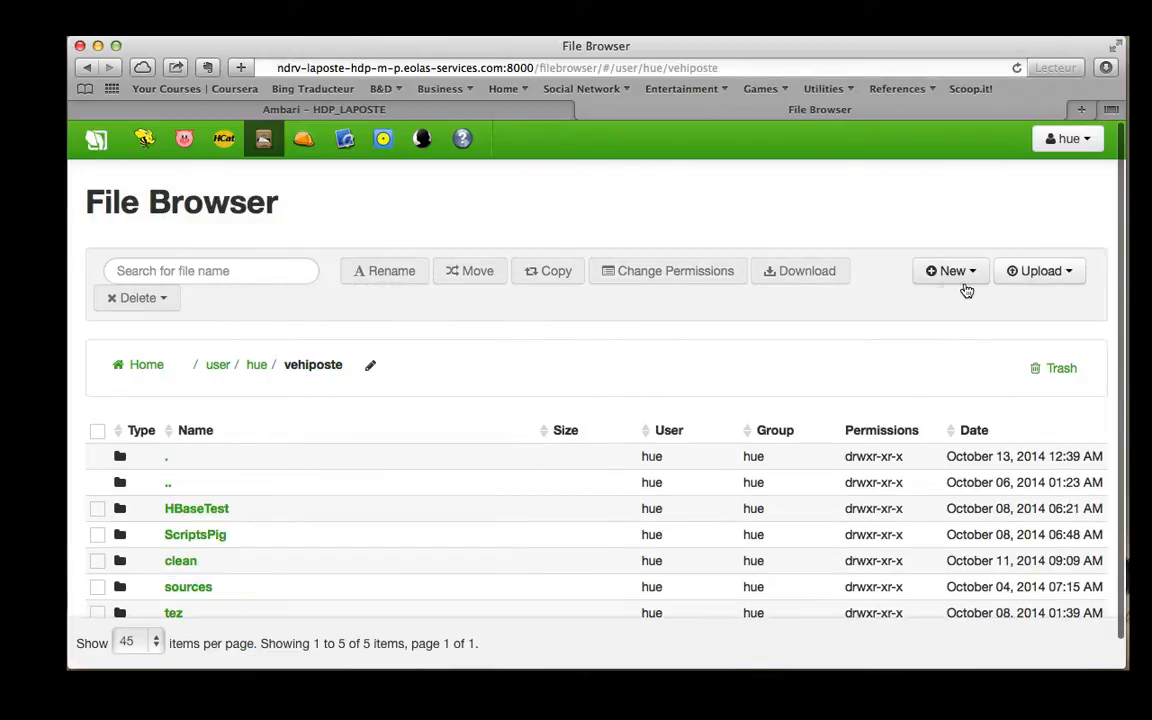
{"action": "left_click", "coordinate": [971, 277]}
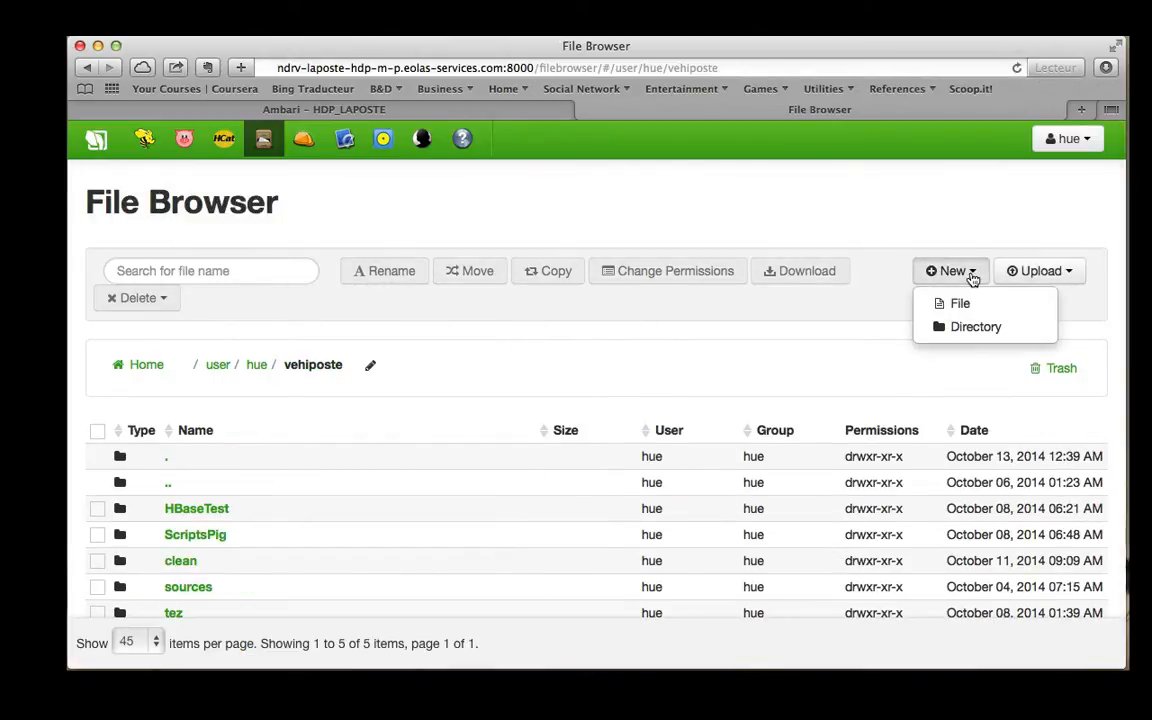
{"action": "left_click", "coordinate": [977, 328]}
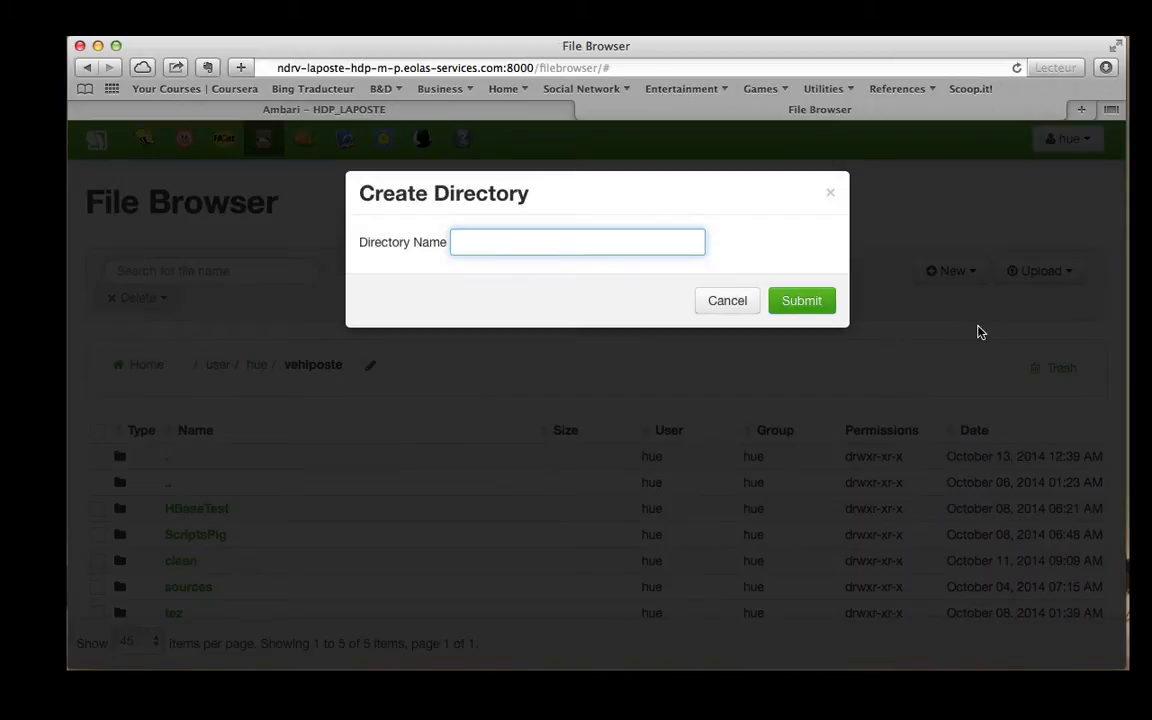
{"action": "type", "text": "test"}
{"action": "key", "text": "Return"}
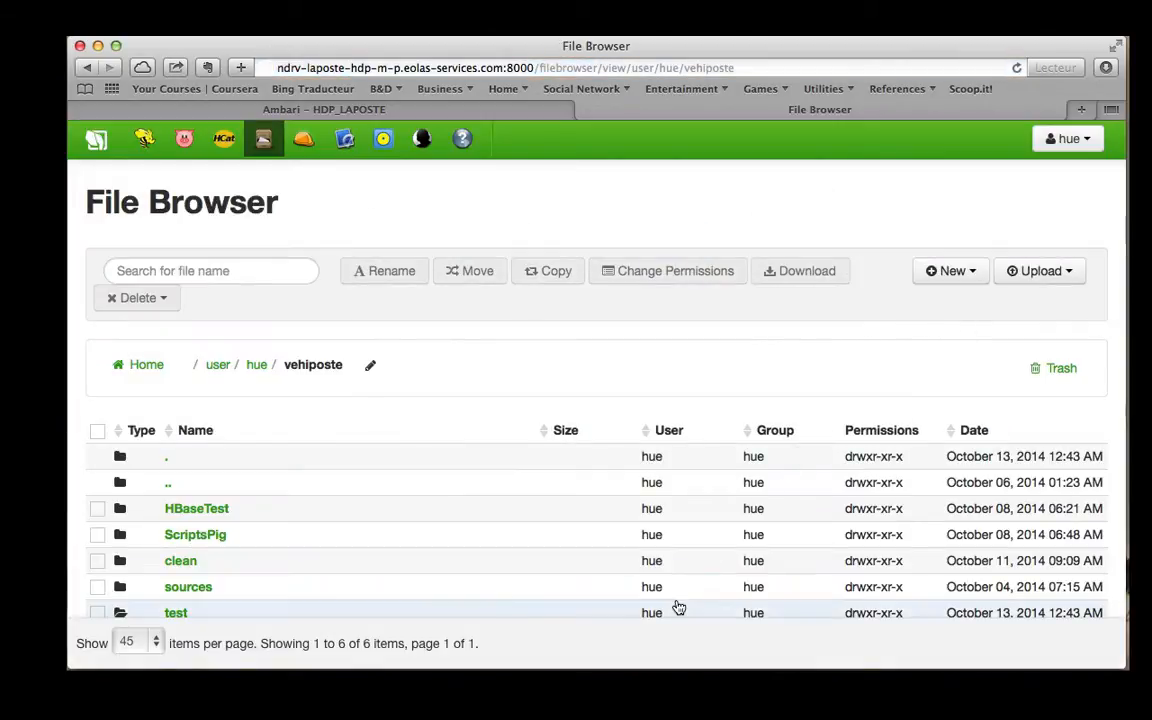
Upload tournees.csv from the local Sources folder into the vehiposte/test directory
{"action": "scroll", "coordinate": [442, 491], "scroll_direction": "down", "scroll_amount": 2}
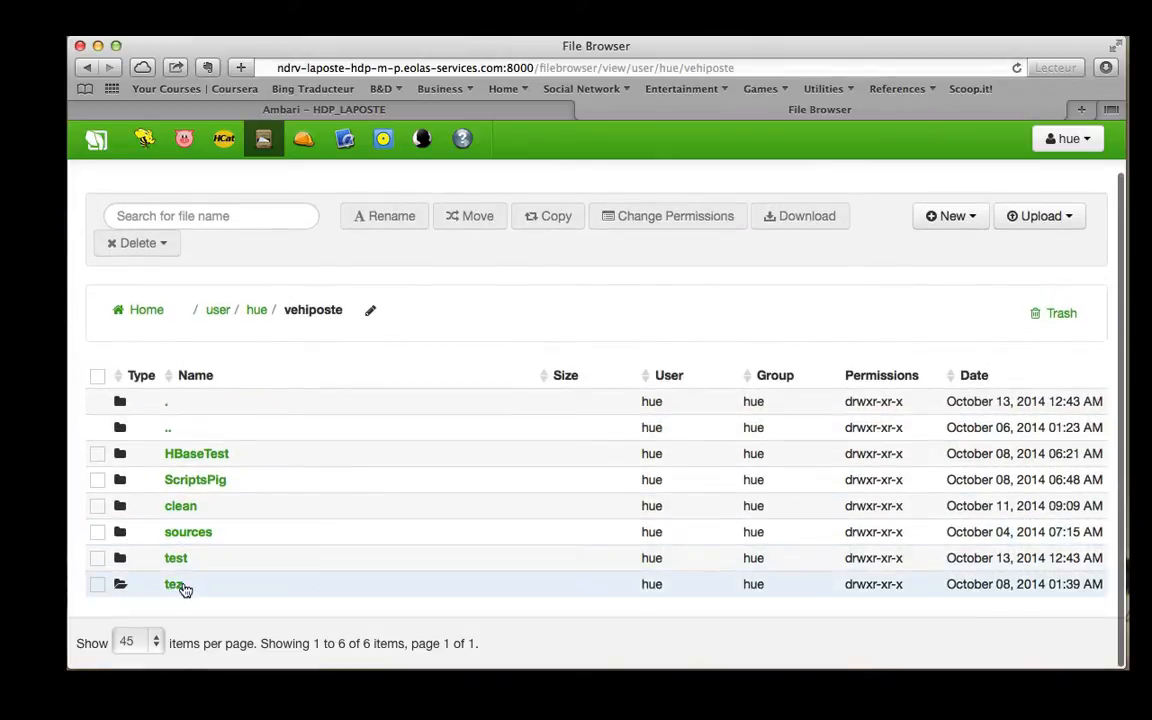
{"action": "left_click", "coordinate": [177, 560]}
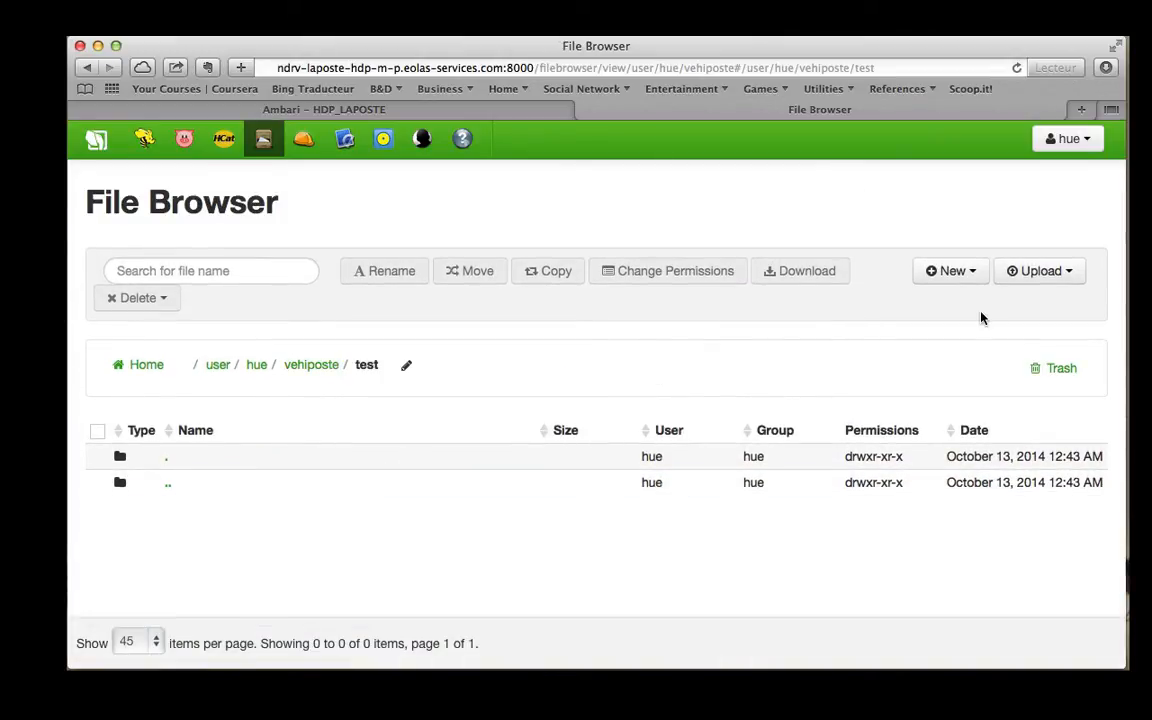
{"action": "left_click", "coordinate": [1068, 274]}
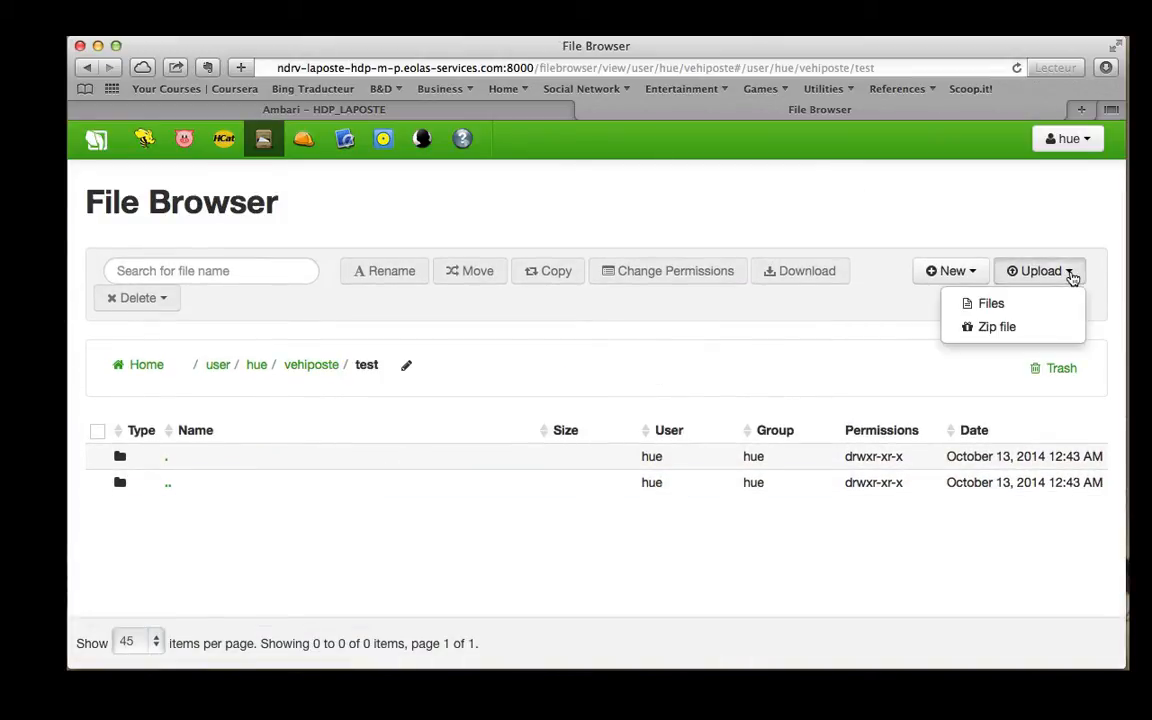
{"action": "left_click", "coordinate": [1020, 305]}
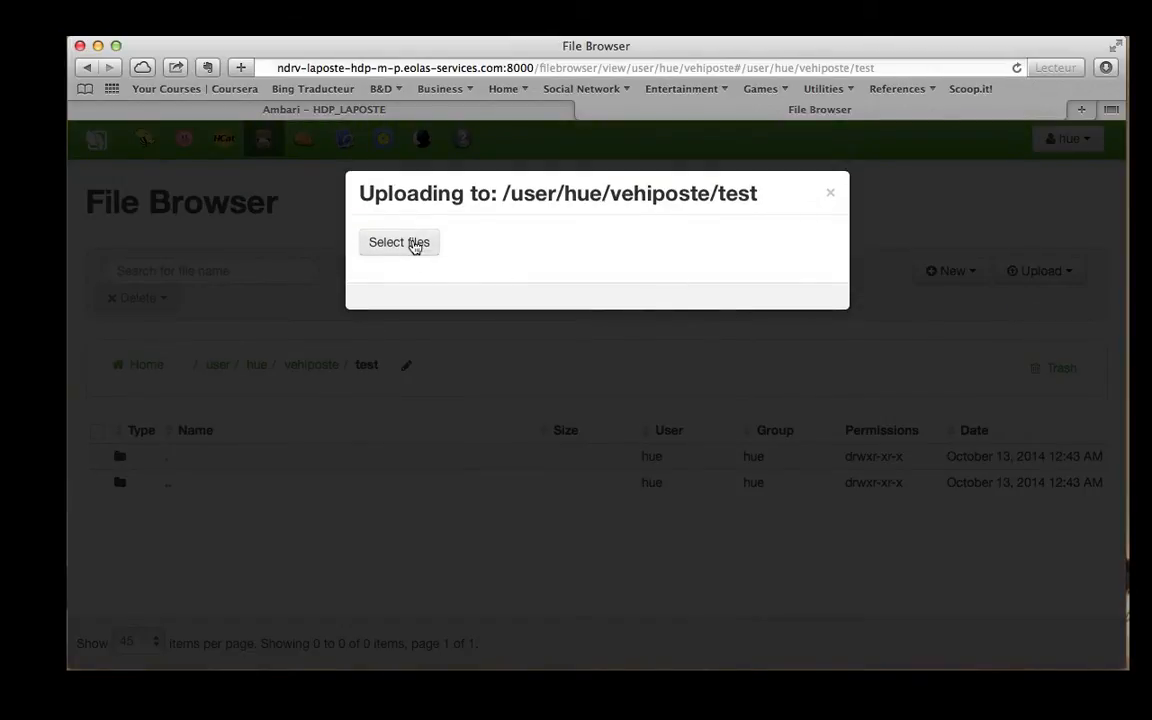
{"action": "left_click", "coordinate": [415, 245]}
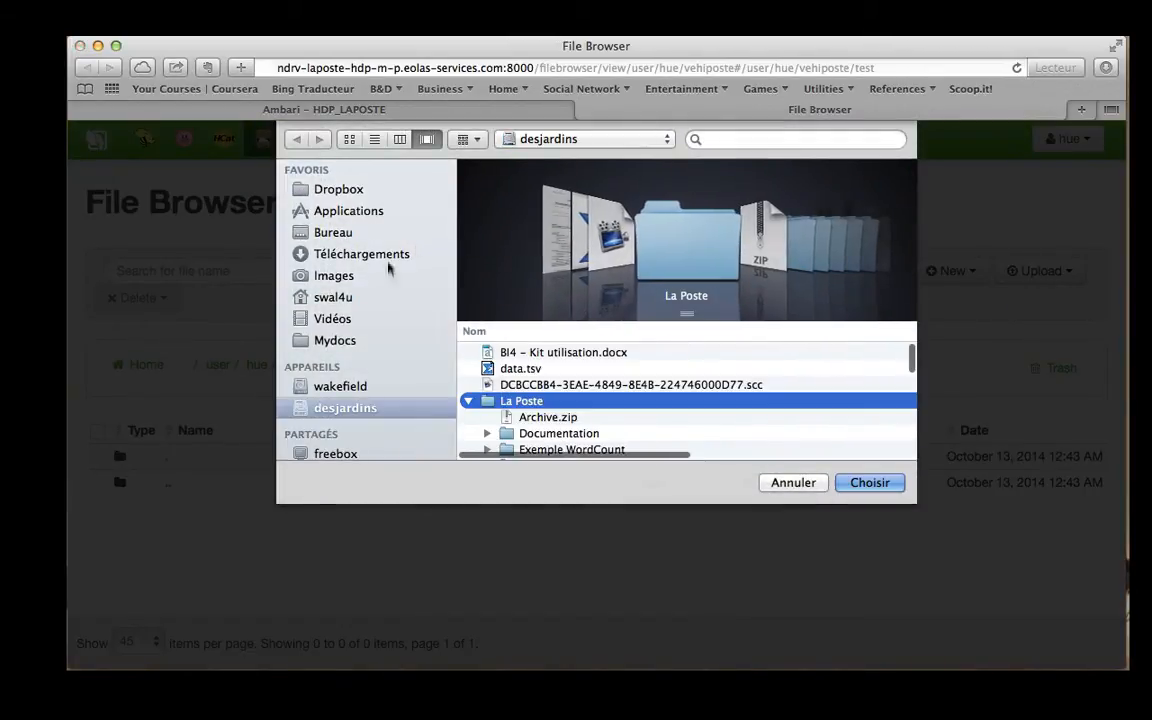
{"action": "scroll", "coordinate": [555, 410], "scroll_direction": "down", "scroll_amount": 5}
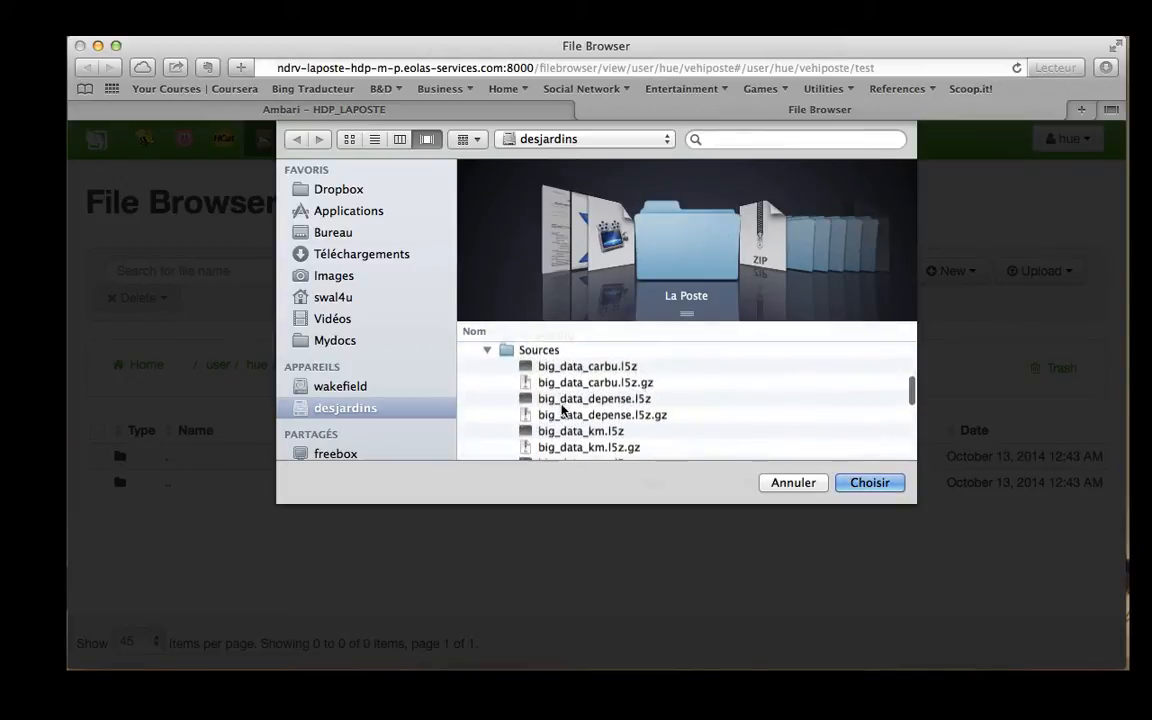
{"action": "scroll", "coordinate": [630, 403], "scroll_direction": "down", "scroll_amount": 3}
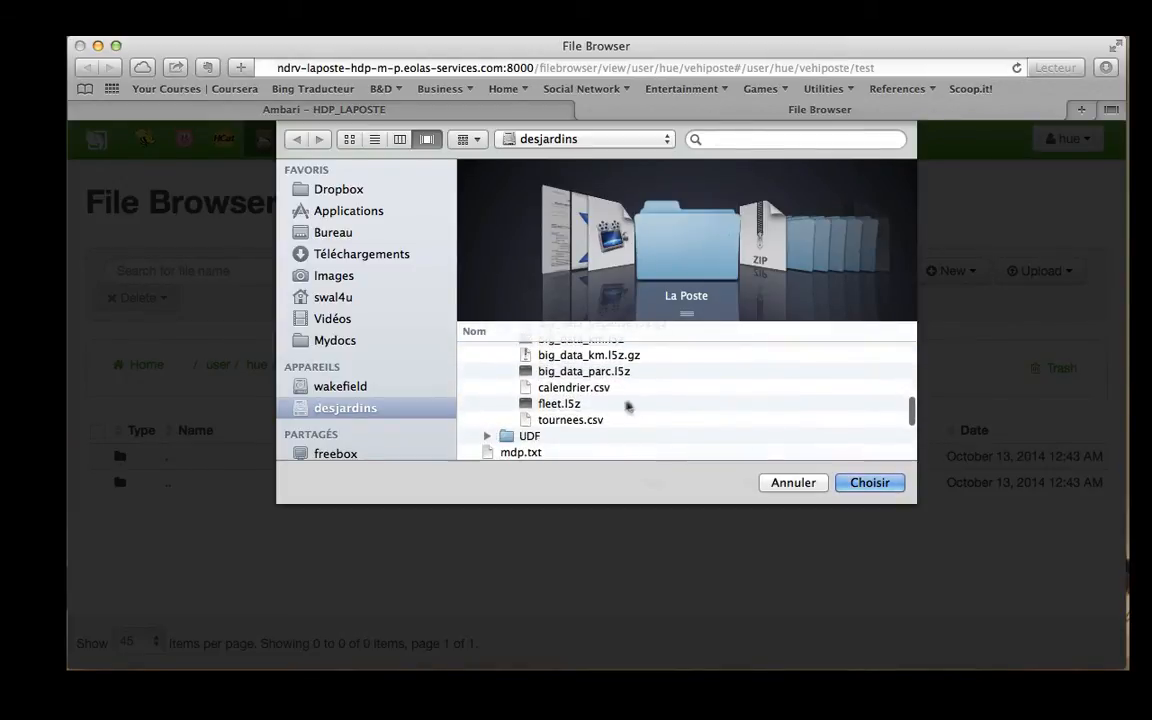
{"action": "left_click", "coordinate": [586, 421]}
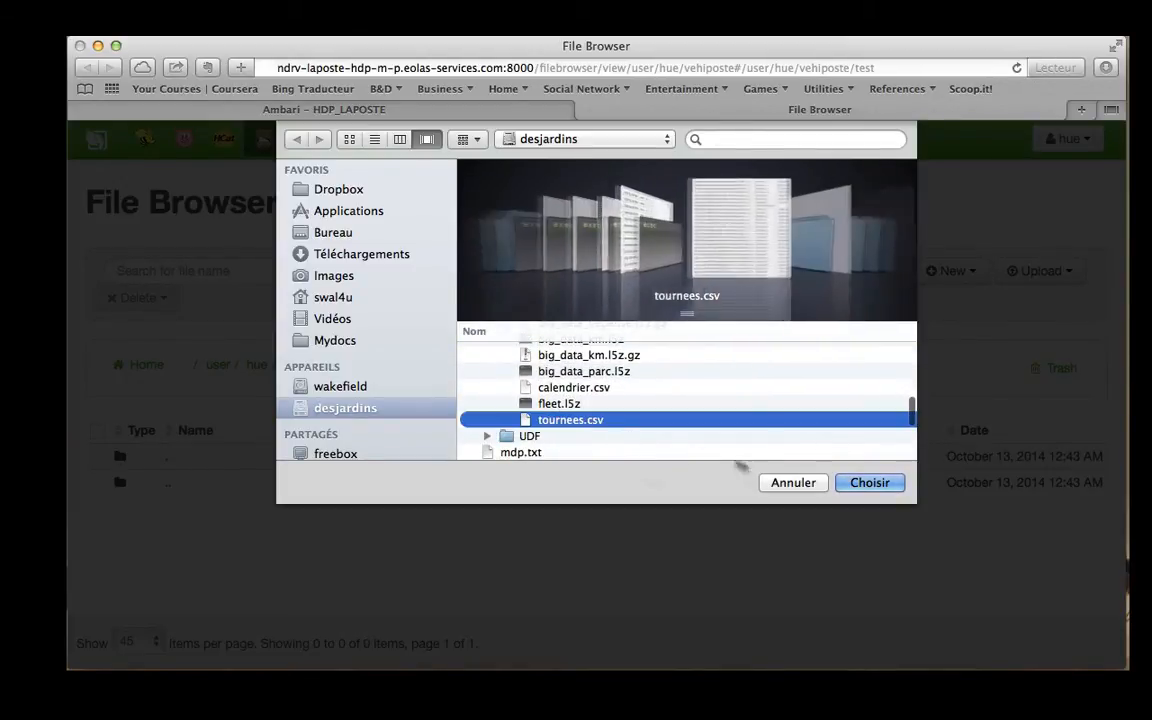
{"action": "left_click", "coordinate": [869, 483]}
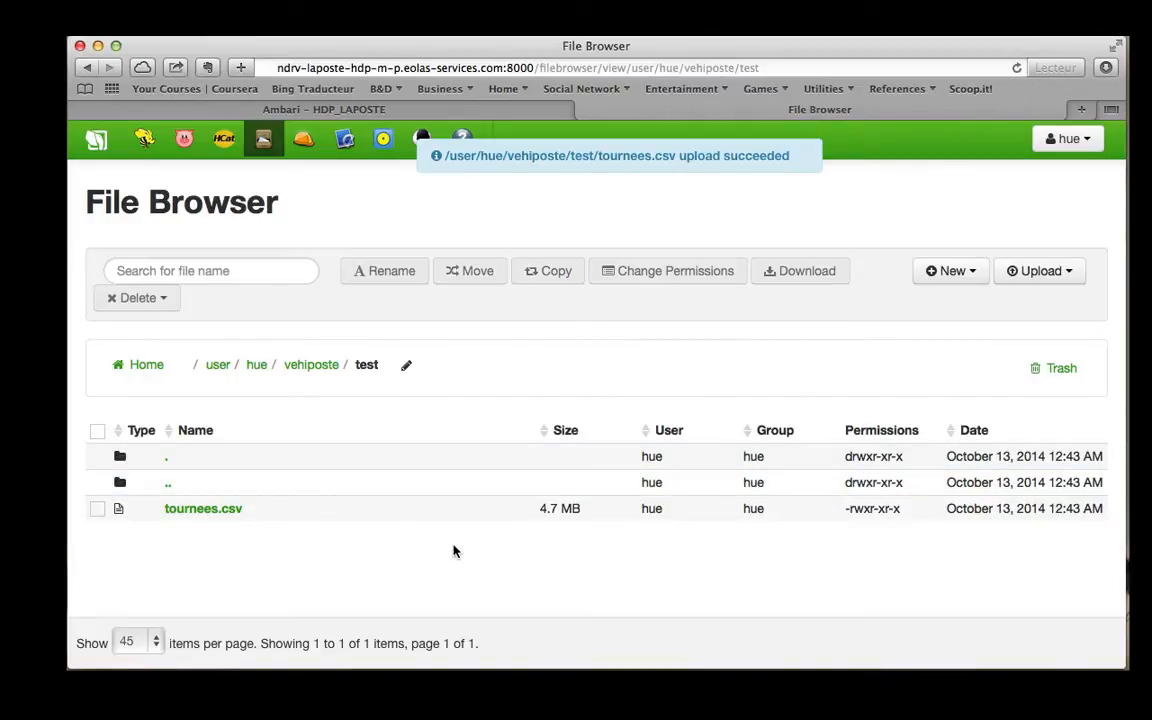
Go back to the vehiposte folder and permanently delete the test directory
{"action": "left_click", "coordinate": [318, 365]}
{"action": "scroll", "coordinate": [324, 504], "scroll_direction": "down", "scroll_amount": 2}
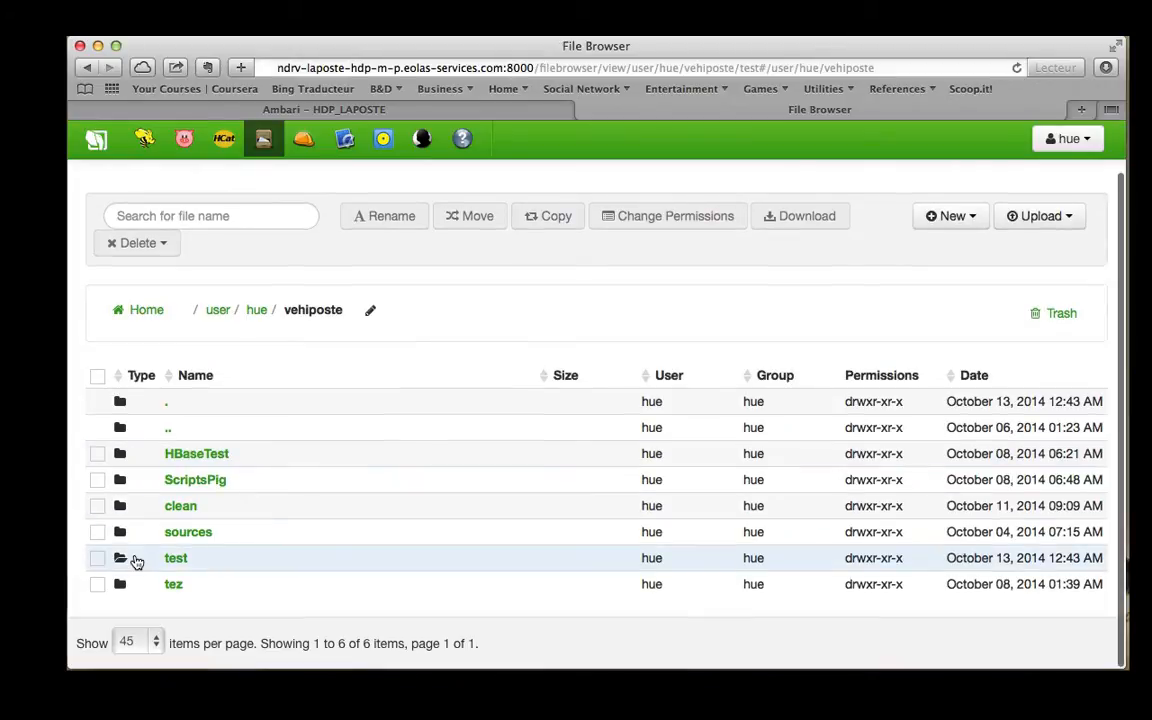
{"action": "left_click", "coordinate": [97, 558]}
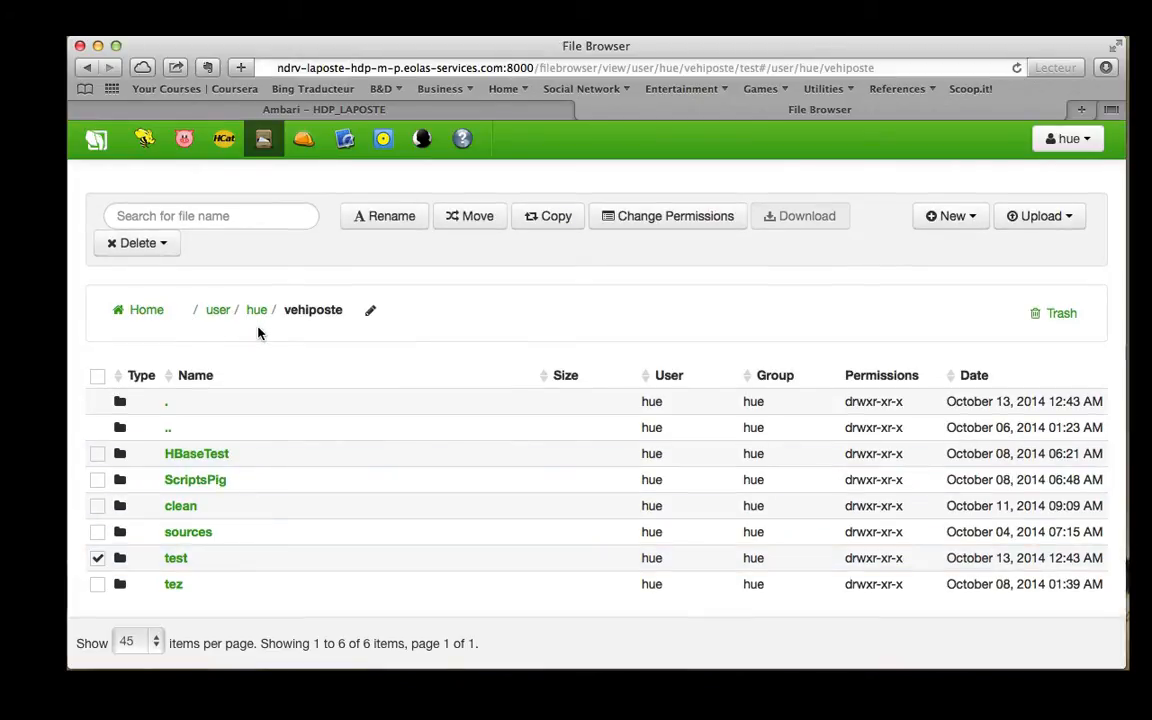
{"action": "left_click", "coordinate": [162, 244]}
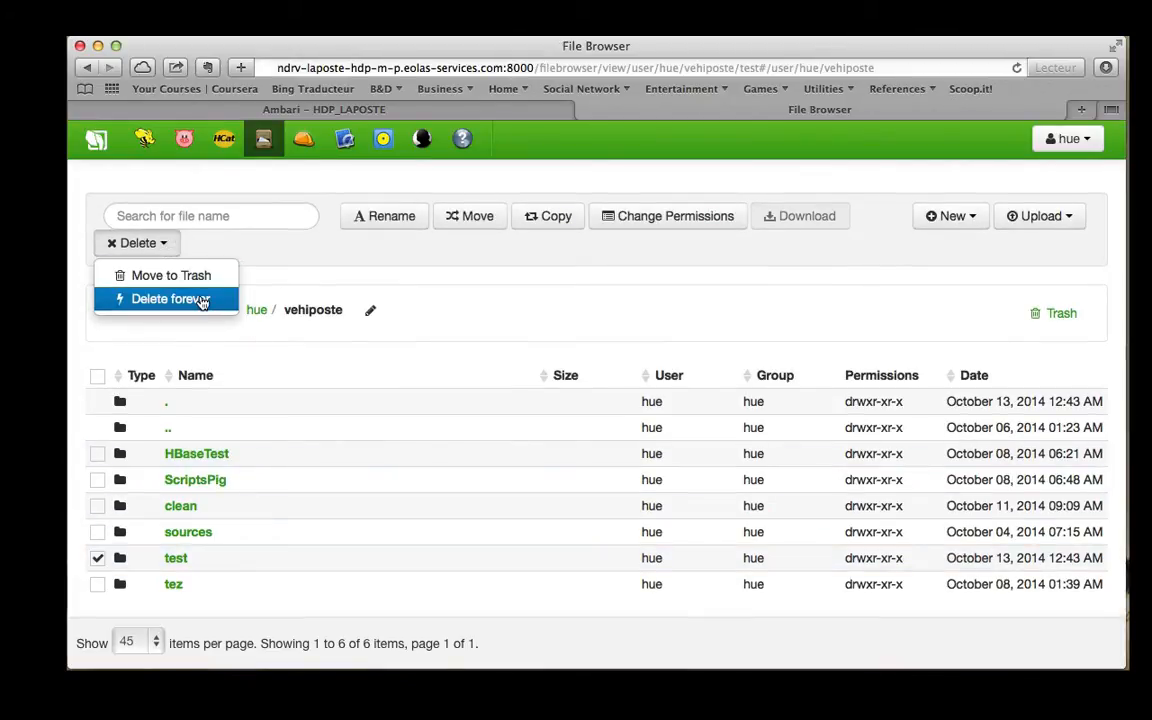
{"action": "left_click", "coordinate": [170, 299]}
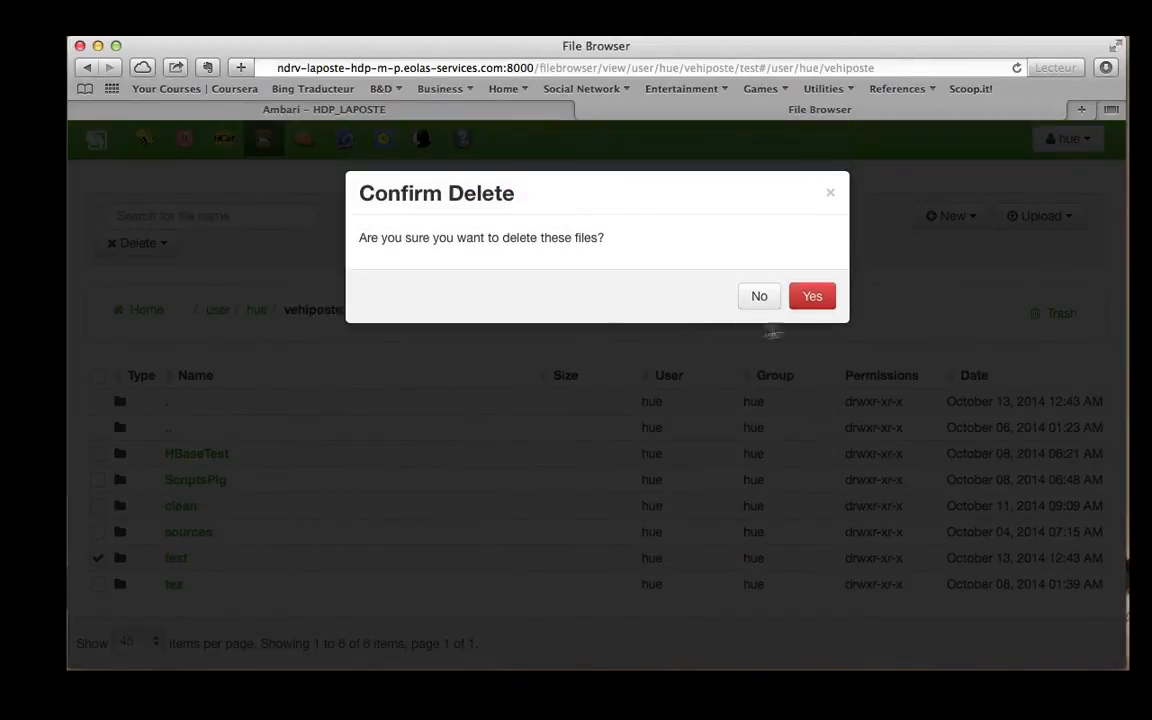
{"action": "left_click", "coordinate": [813, 297]}
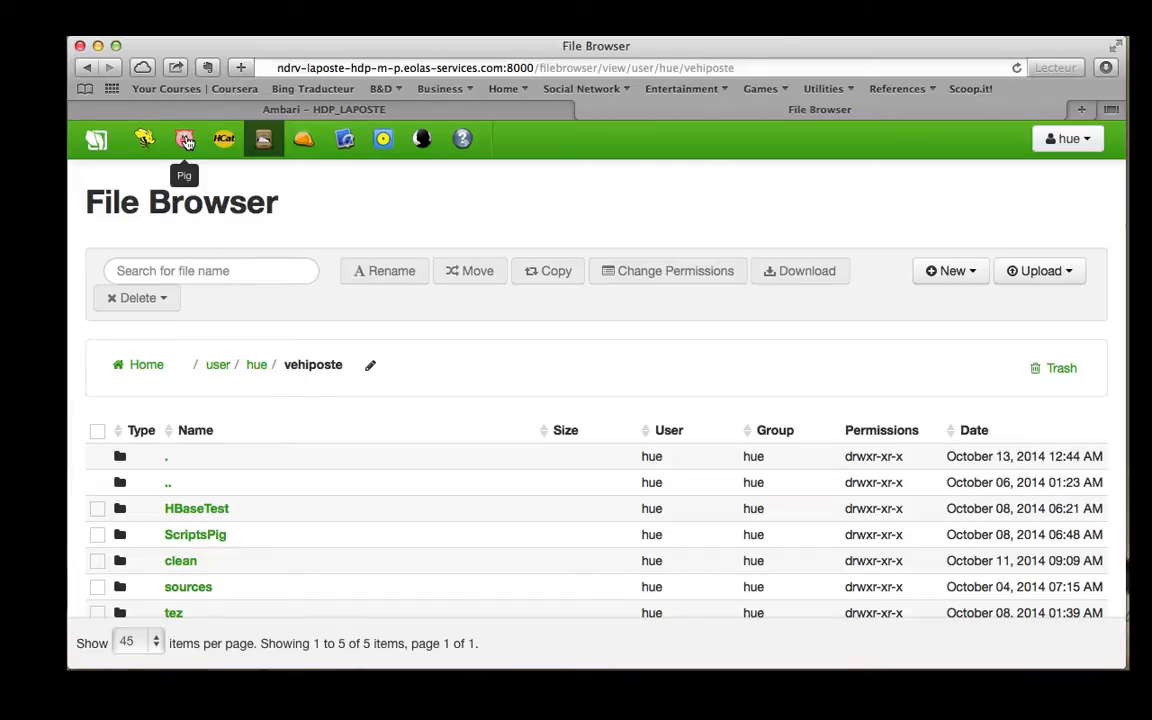
Open the carbu_all script in the Pig editor and review its code through to the STORE statement
{"action": "left_click", "coordinate": [185, 141]}
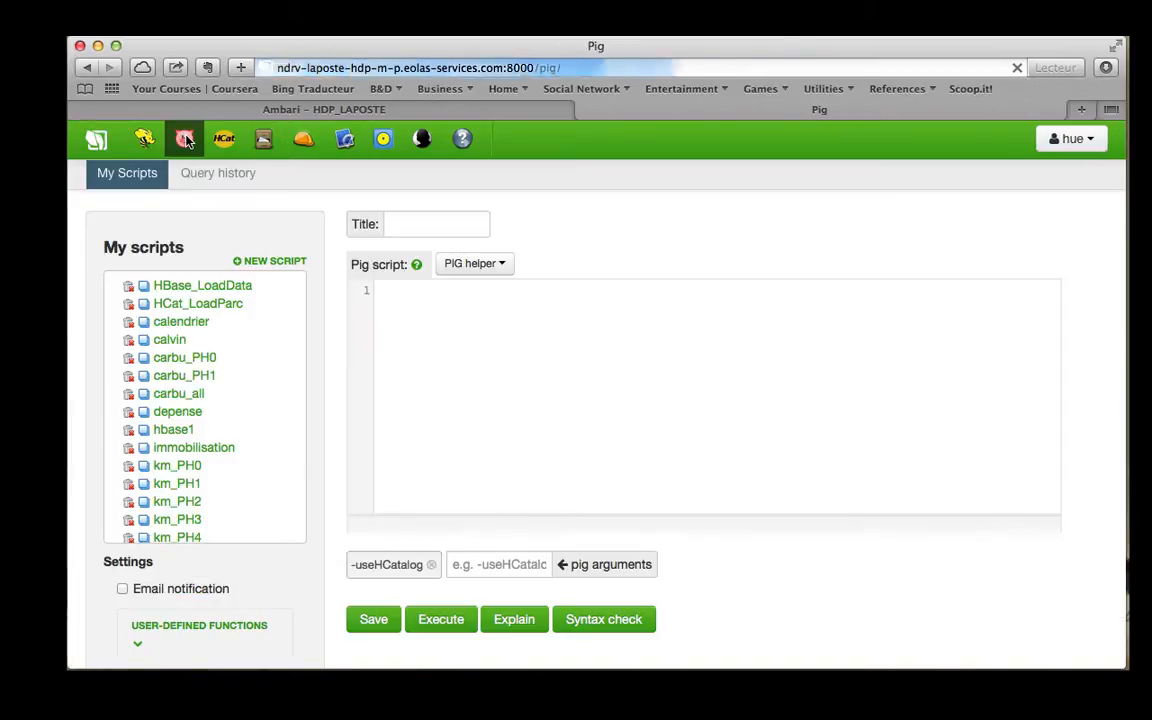
{"action": "left_click", "coordinate": [194, 399]}
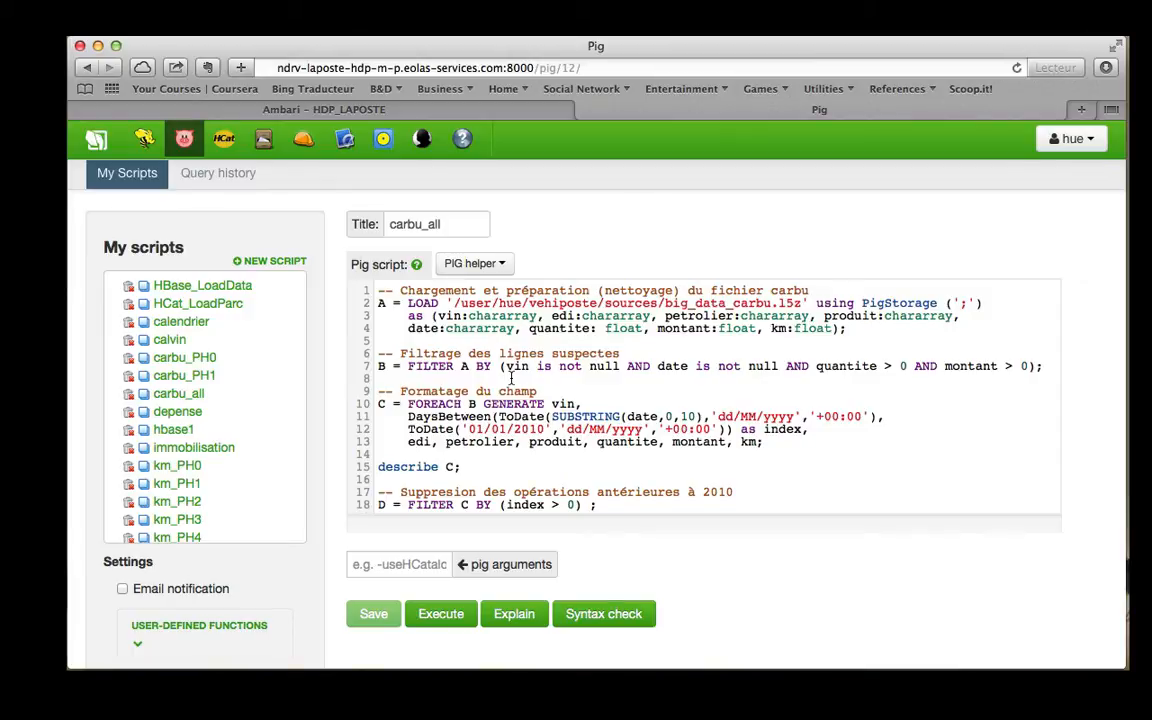
{"action": "scroll", "coordinate": [511, 378], "scroll_direction": "down", "scroll_amount": 10}
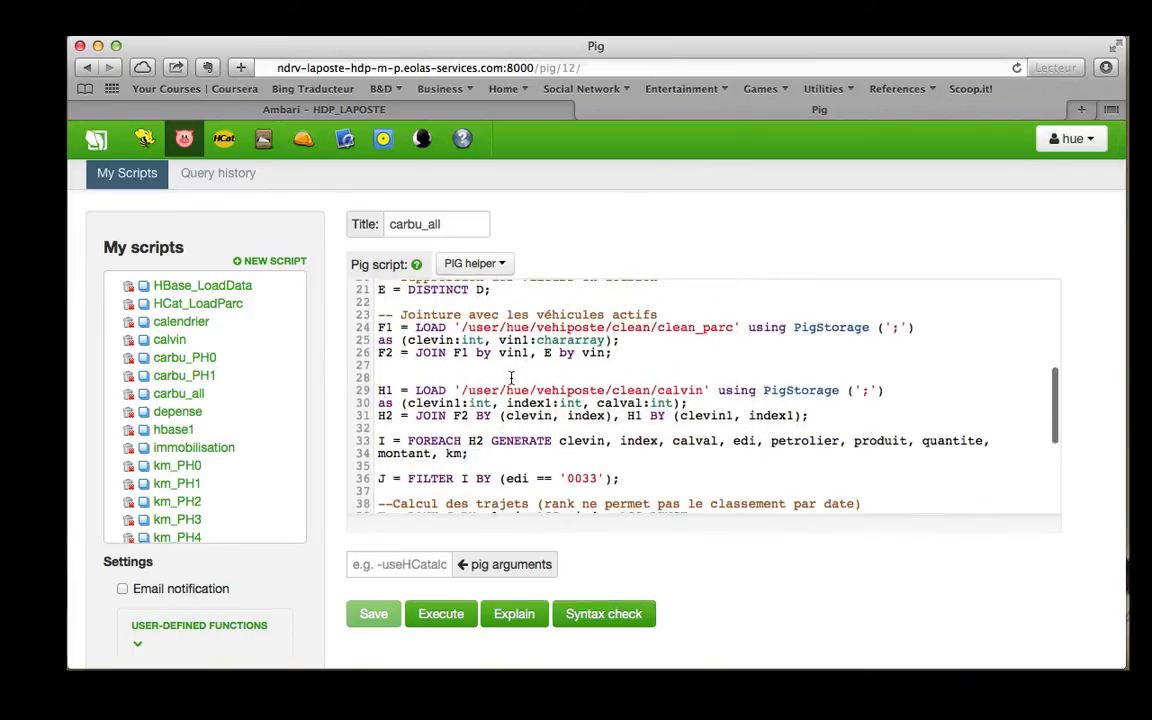
{"action": "scroll", "coordinate": [511, 378], "scroll_direction": "down", "scroll_amount": 8}
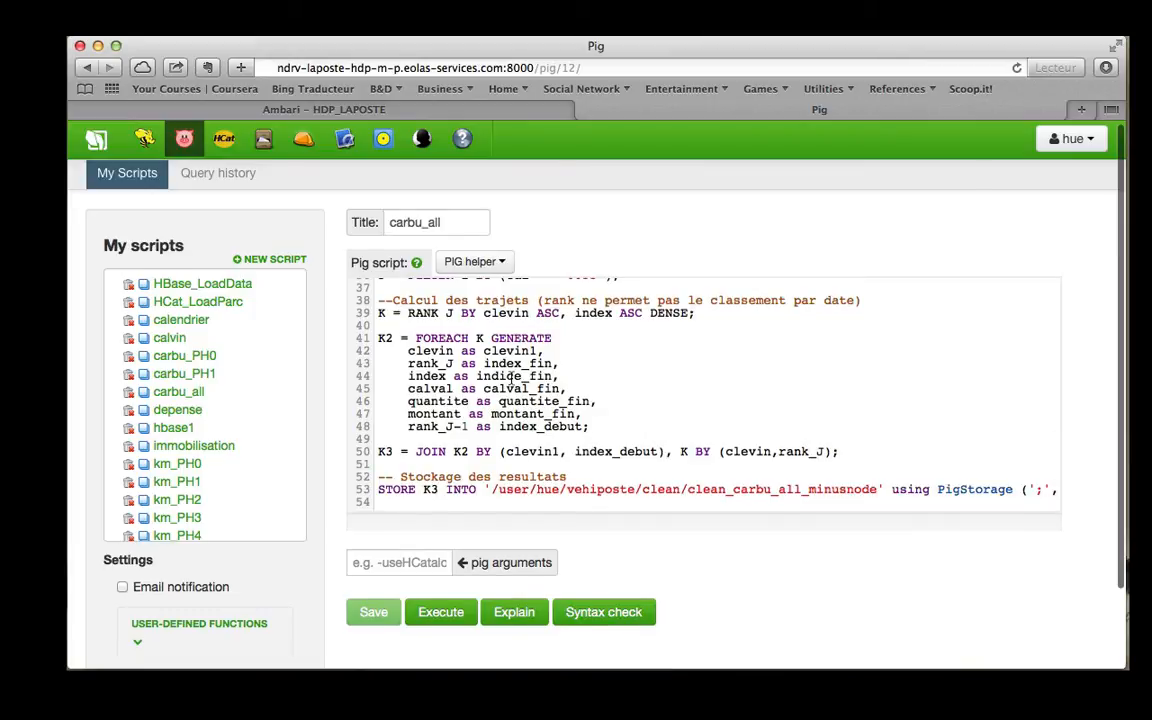
{"action": "scroll", "coordinate": [511, 378], "scroll_direction": "down", "scroll_amount": 5}
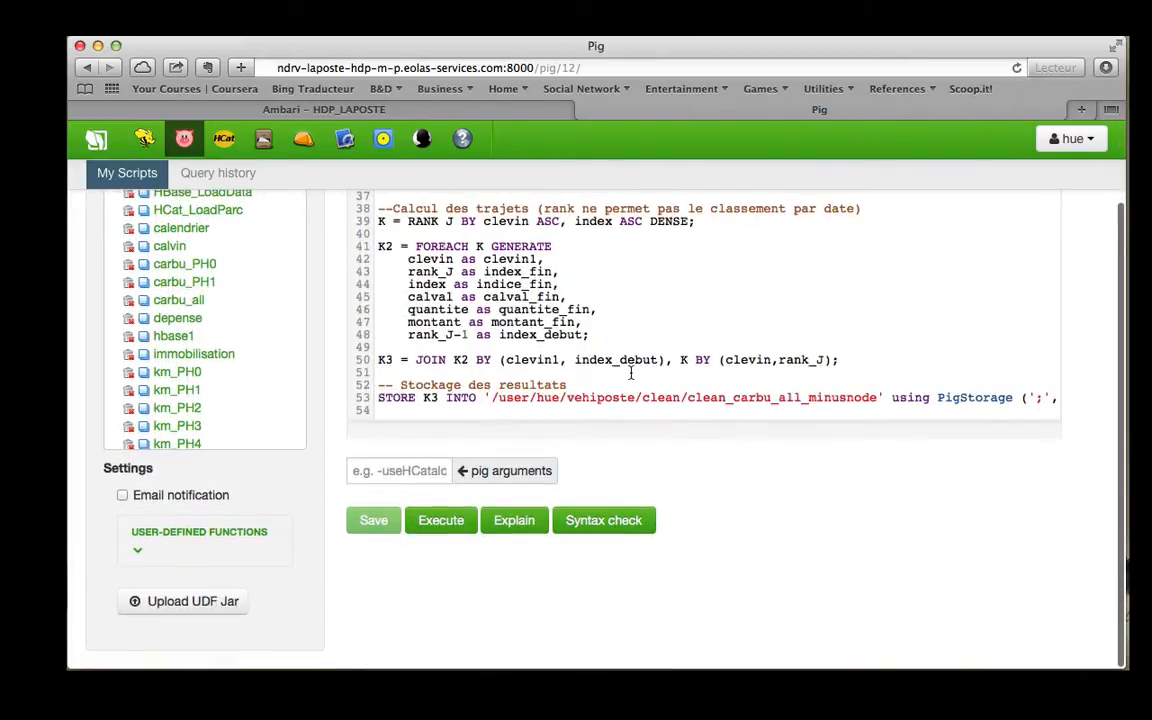
Change the output path in the script's STORE K3 statement to /user/hue/vehiposte/clean/clean_carbu_all_test
{"action": "left_click", "coordinate": [877, 397]}
{"action": "key", "text": "BackSpace"}
{"action": "key", "text": "BackSpace"}
{"action": "key", "text": "BackSpace"}
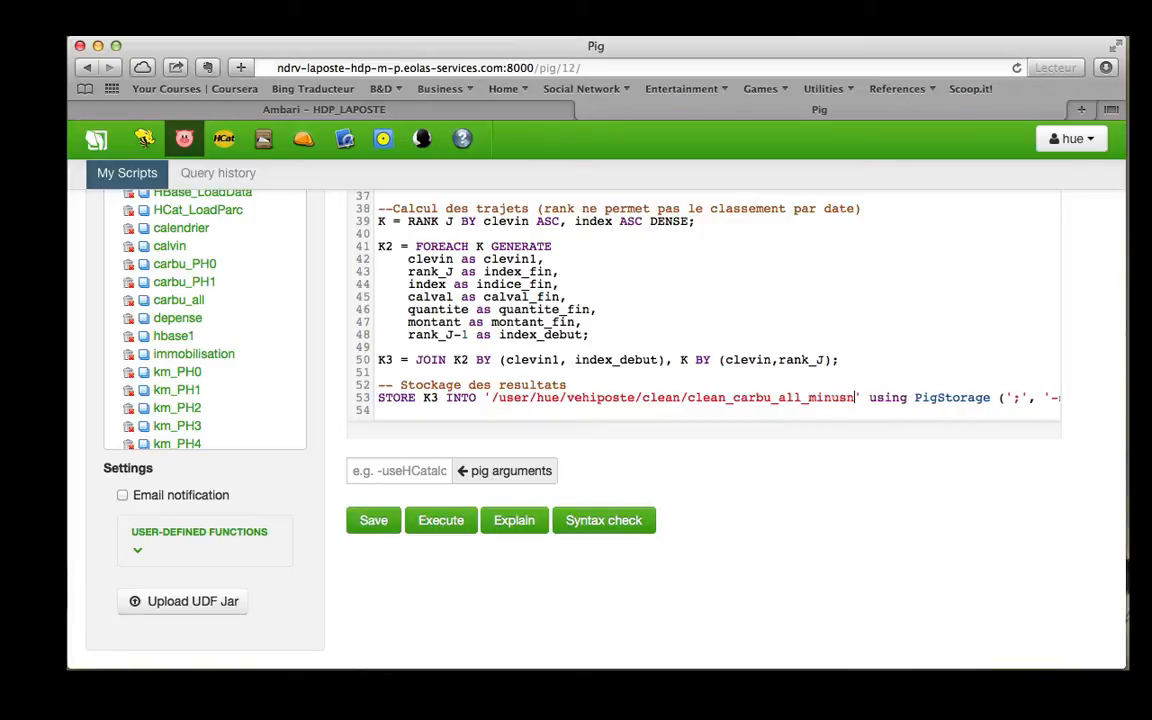
{"action": "key", "text": "BackSpace"}
{"action": "key", "text": "BackSpace"}
{"action": "key", "text": "BackSpace"}
{"action": "key", "text": "BackSpace"}
{"action": "key", "text": "BackSpace"}
{"action": "key", "text": "BackSpace"}
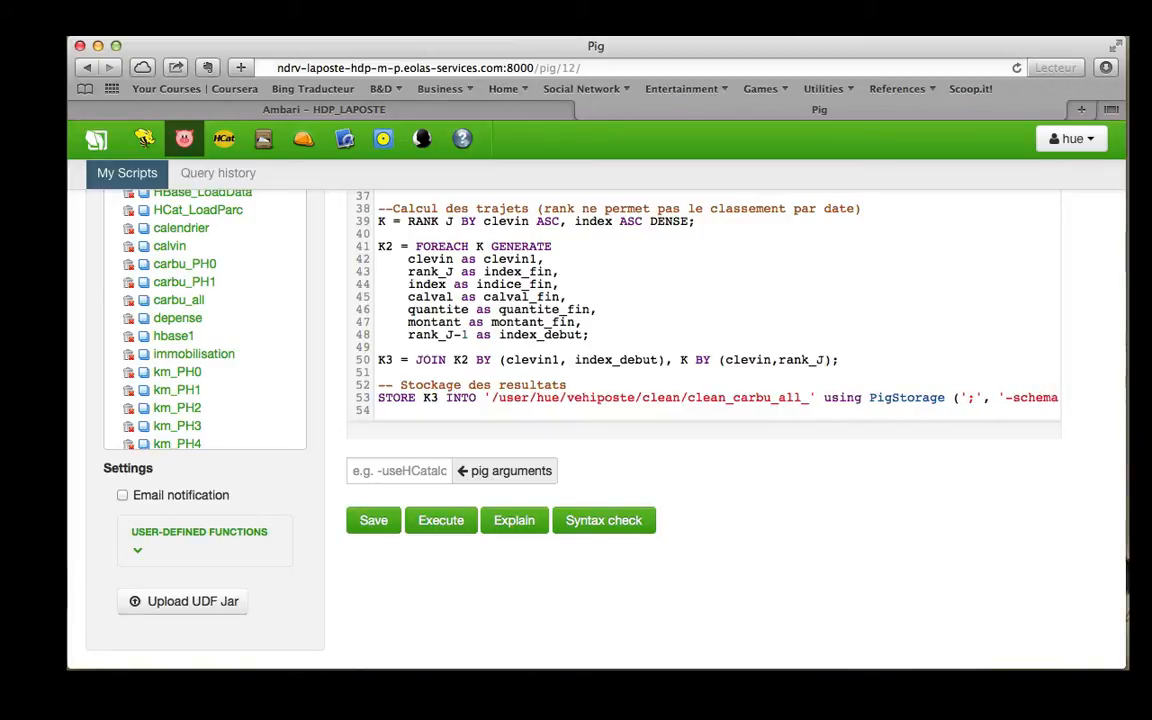
{"action": "type", "text": "test"}
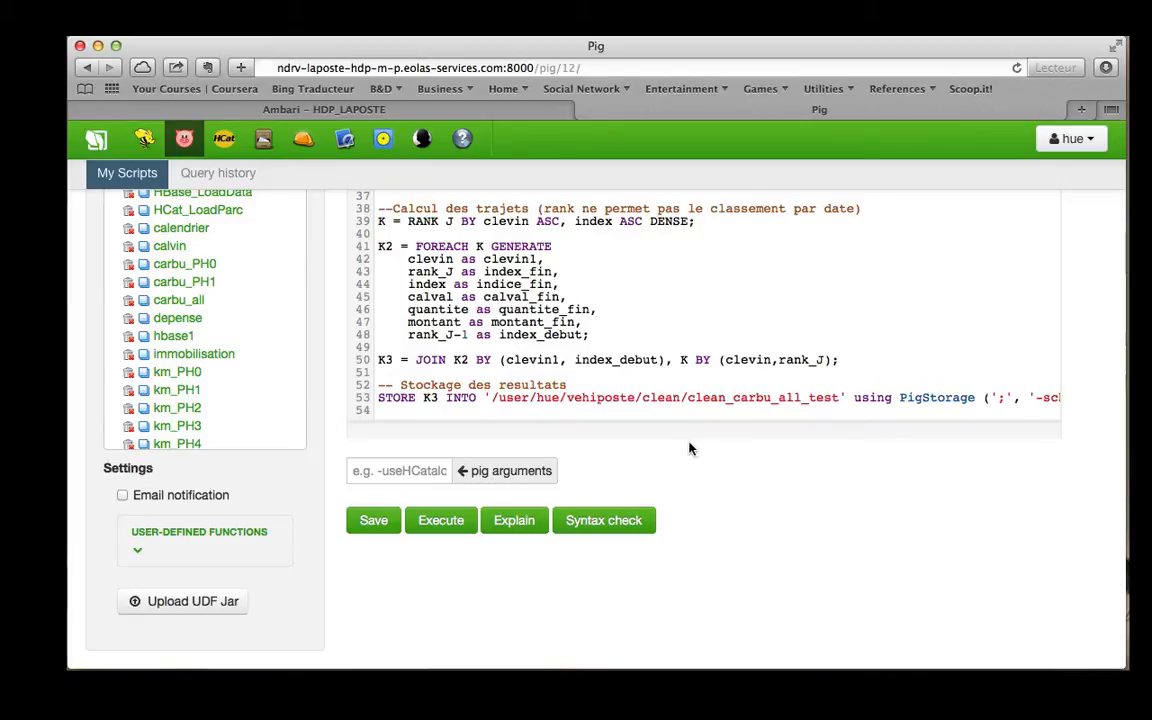
Save the carbu_all script and execute it as a Pig job
{"action": "left_click", "coordinate": [386, 527]}
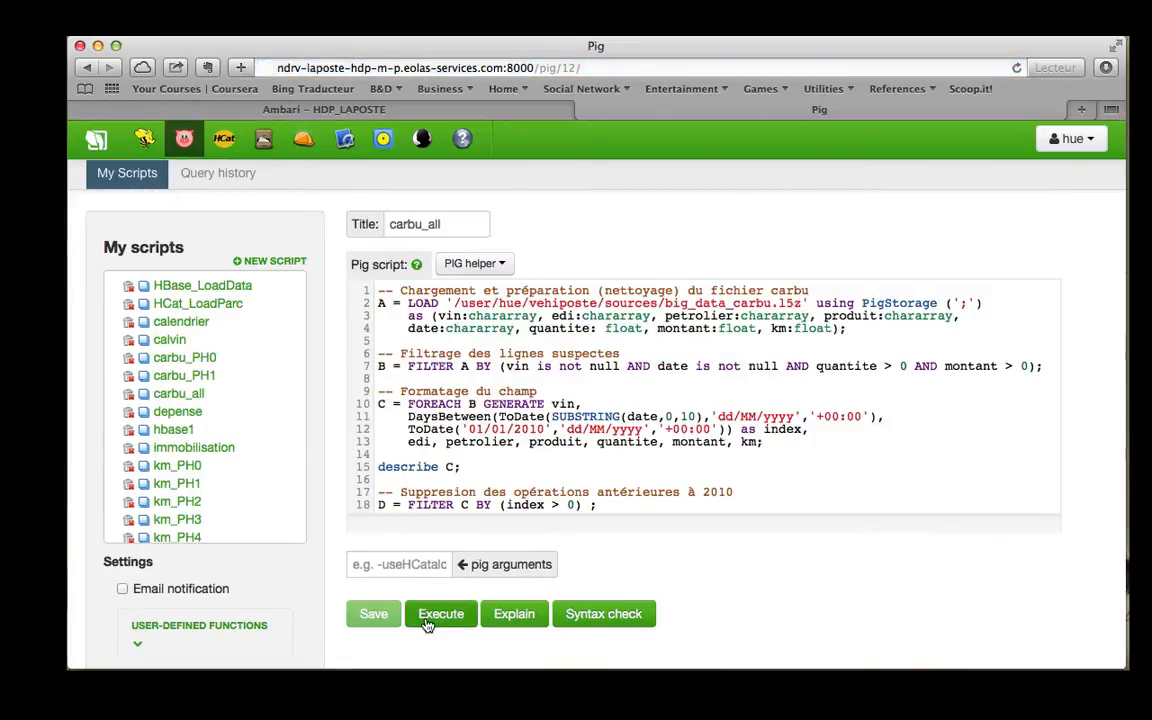
{"action": "left_click", "coordinate": [427, 620]}
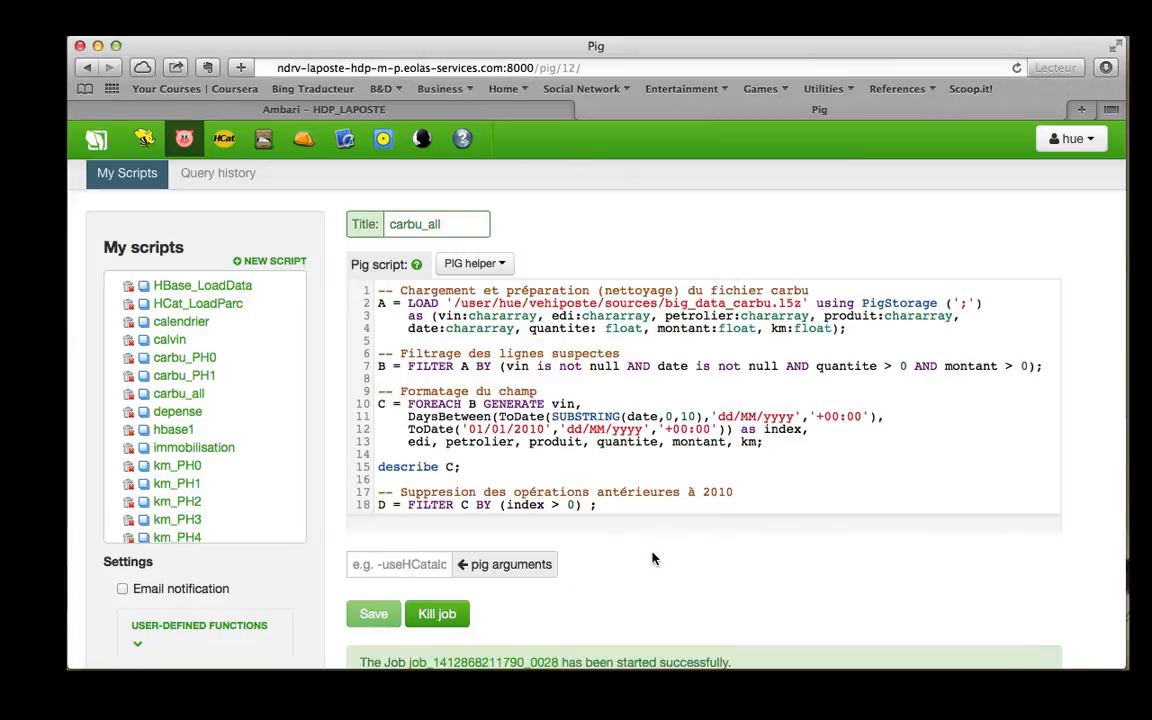
{"action": "scroll", "coordinate": [654, 558], "scroll_direction": "down", "scroll_amount": 2}
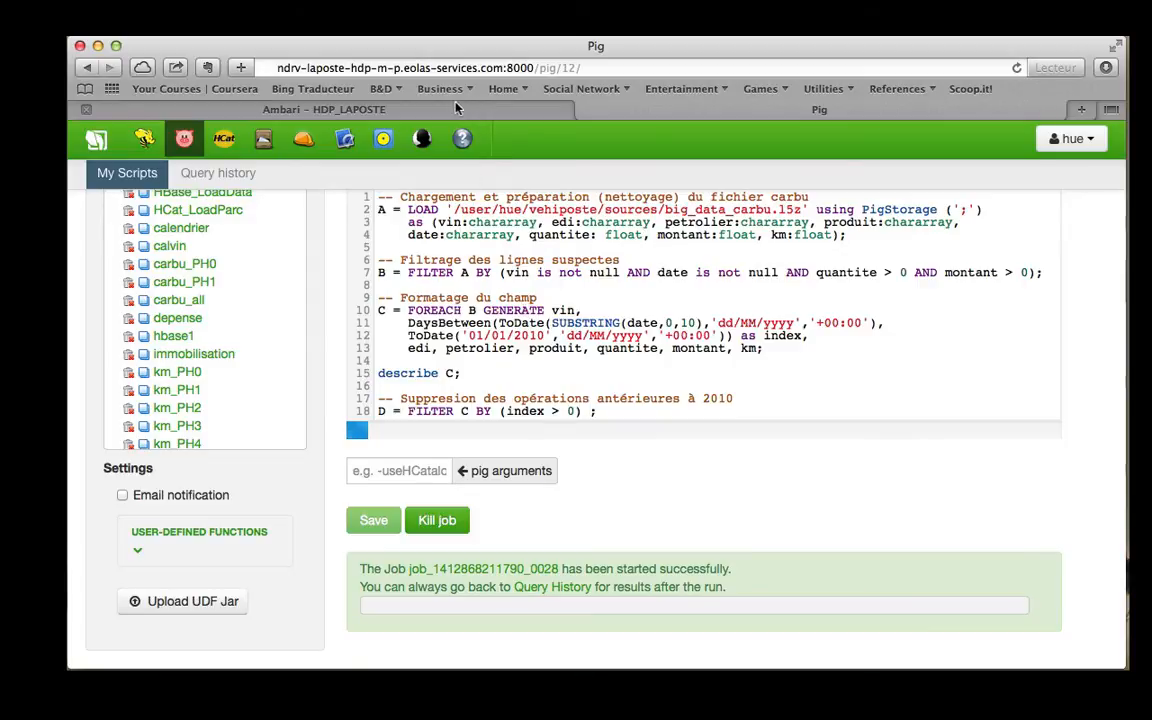
Switch to the Ambari dashboard and look over all the HDP_LAPOSTE cluster metrics, from HDFS Disk Usage down to the Memory Usage graph
{"action": "left_click", "coordinate": [404, 105]}
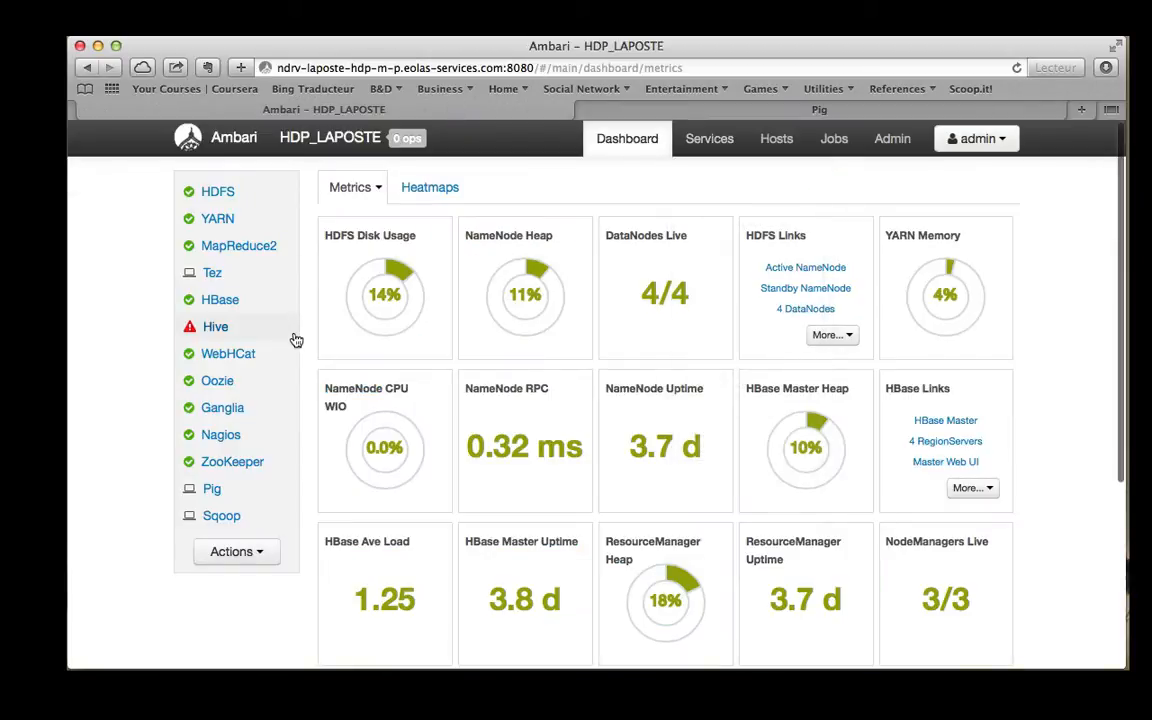
{"action": "scroll", "coordinate": [434, 396], "scroll_direction": "down", "scroll_amount": 3}
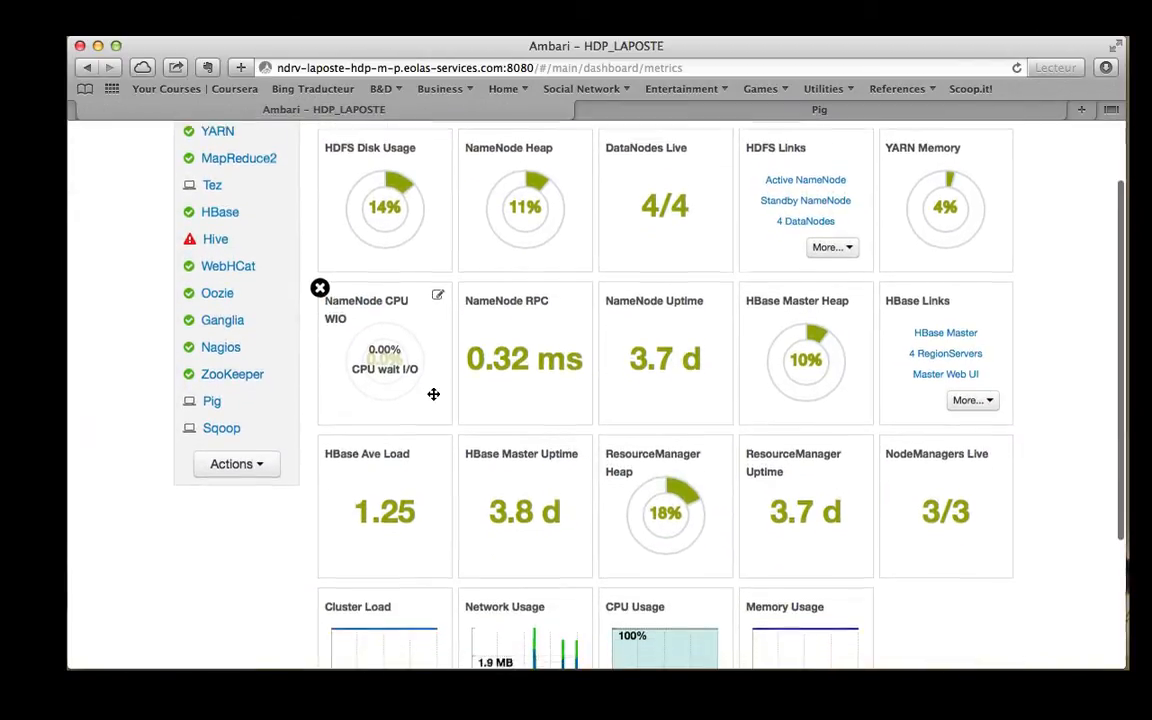
{"action": "scroll", "coordinate": [433, 396], "scroll_direction": "down", "scroll_amount": 4}
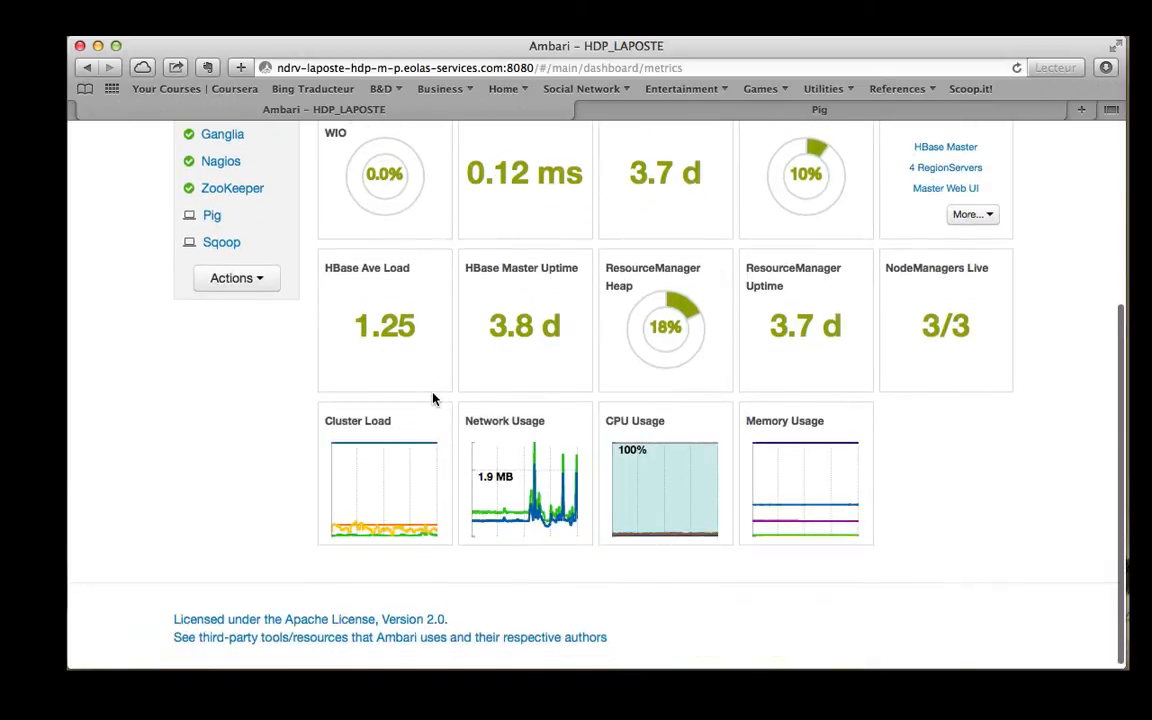
{"action": "scroll", "coordinate": [433, 399], "scroll_direction": "up", "scroll_amount": 6}
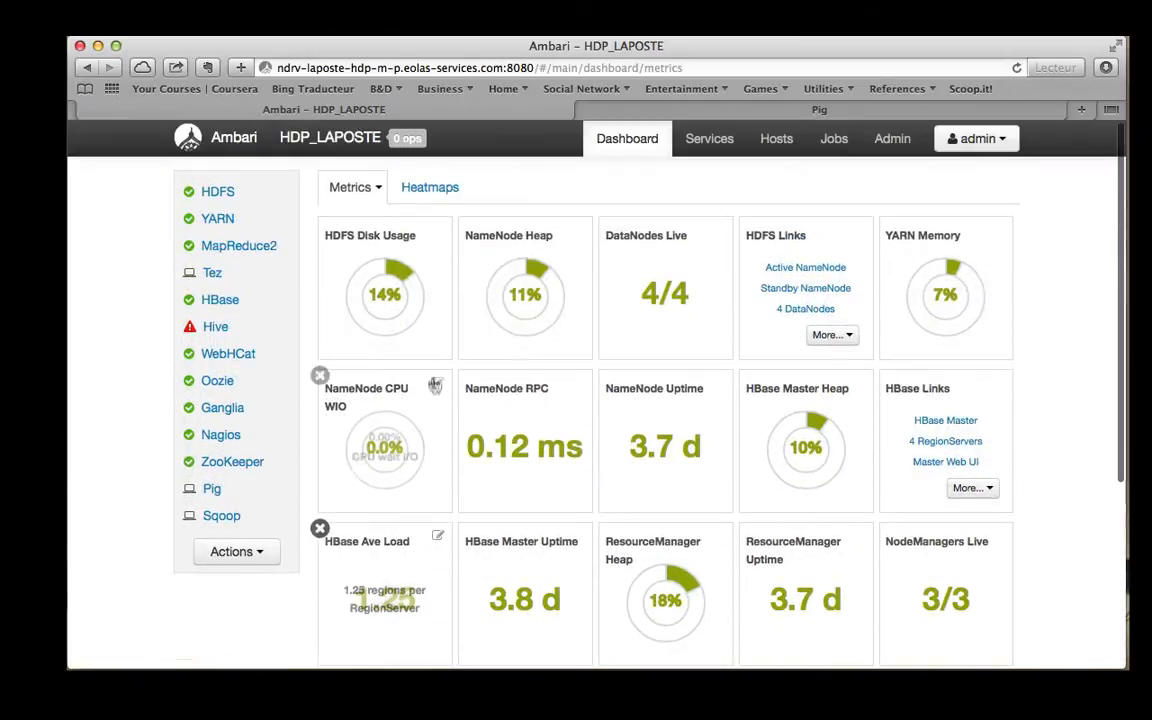
Return to Hue, open the Job Browser and look through the full list of the hue user's jobs
{"action": "left_click", "coordinate": [621, 105]}
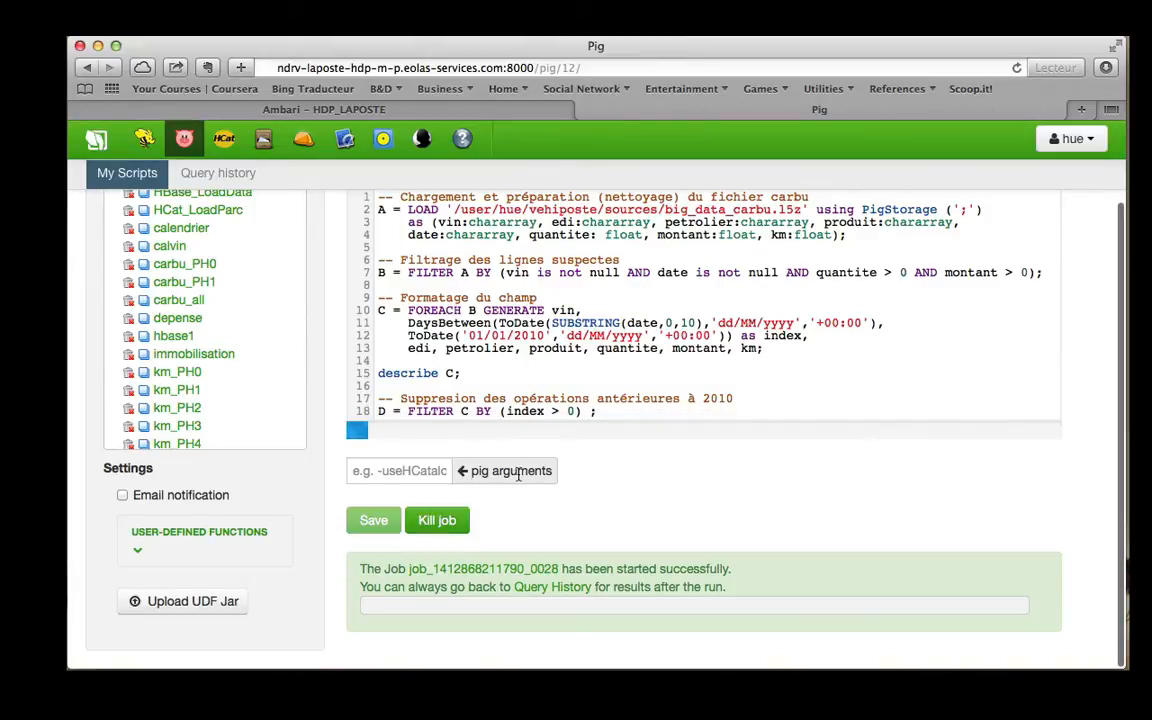
{"action": "scroll", "coordinate": [517, 470], "scroll_direction": "up", "scroll_amount": 3}
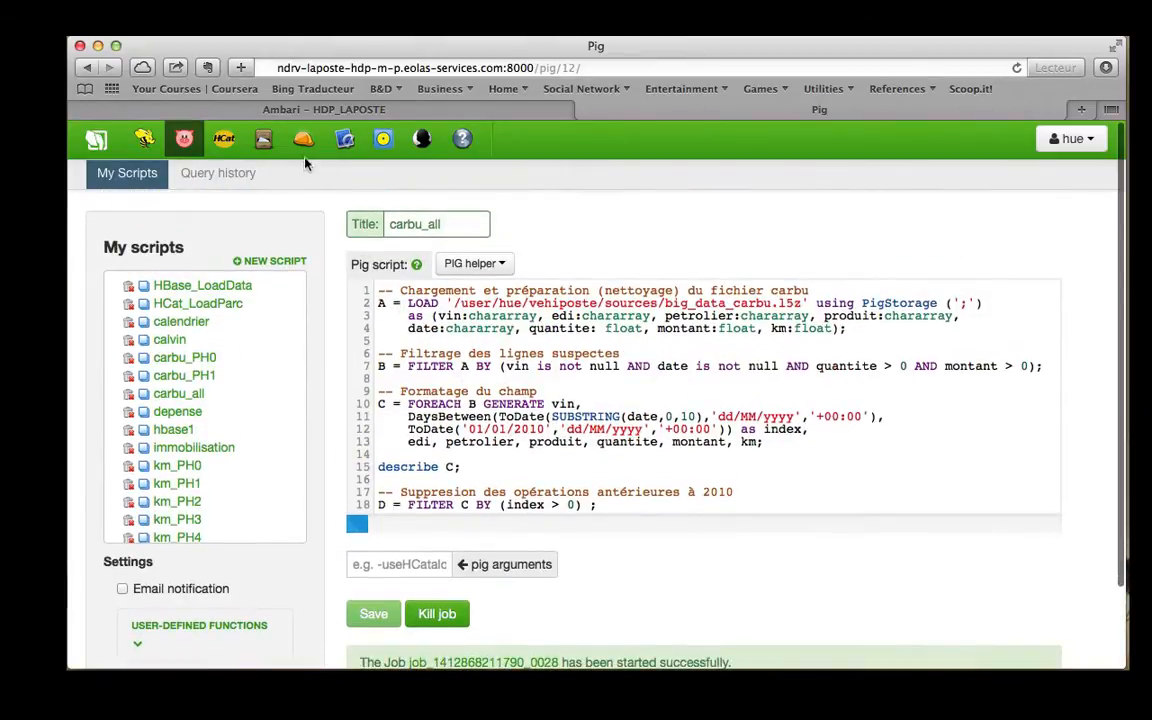
{"action": "left_click", "coordinate": [305, 141]}
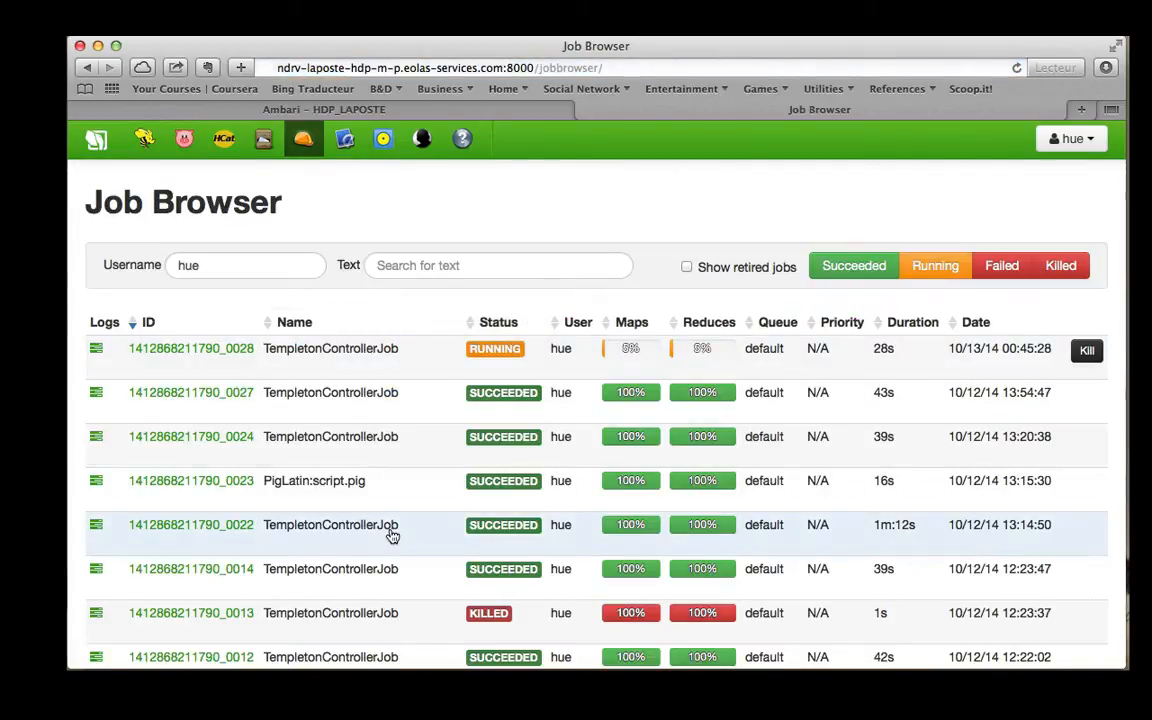
{"action": "scroll", "coordinate": [392, 537], "scroll_direction": "down", "scroll_amount": 1}
{"action": "scroll", "coordinate": [392, 537], "scroll_direction": "down", "scroll_amount": 10}
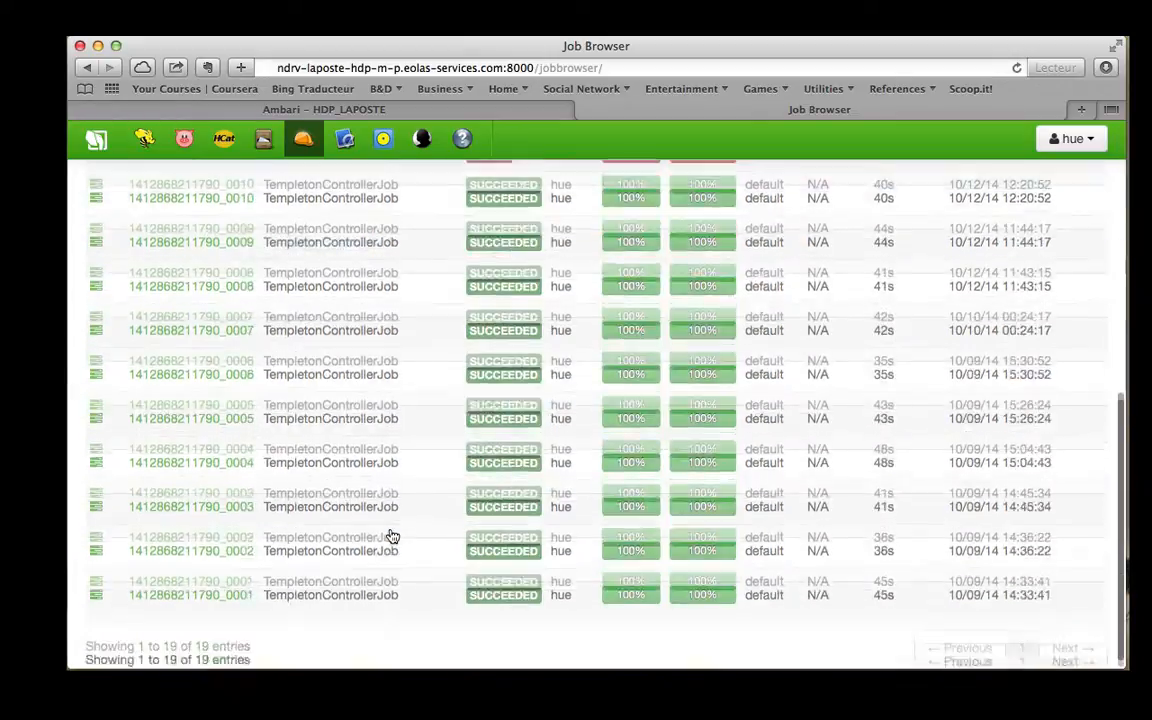
{"action": "scroll", "coordinate": [392, 537], "scroll_direction": "up", "scroll_amount": 8}
{"action": "scroll", "coordinate": [392, 537], "scroll_direction": "up", "scroll_amount": 3}
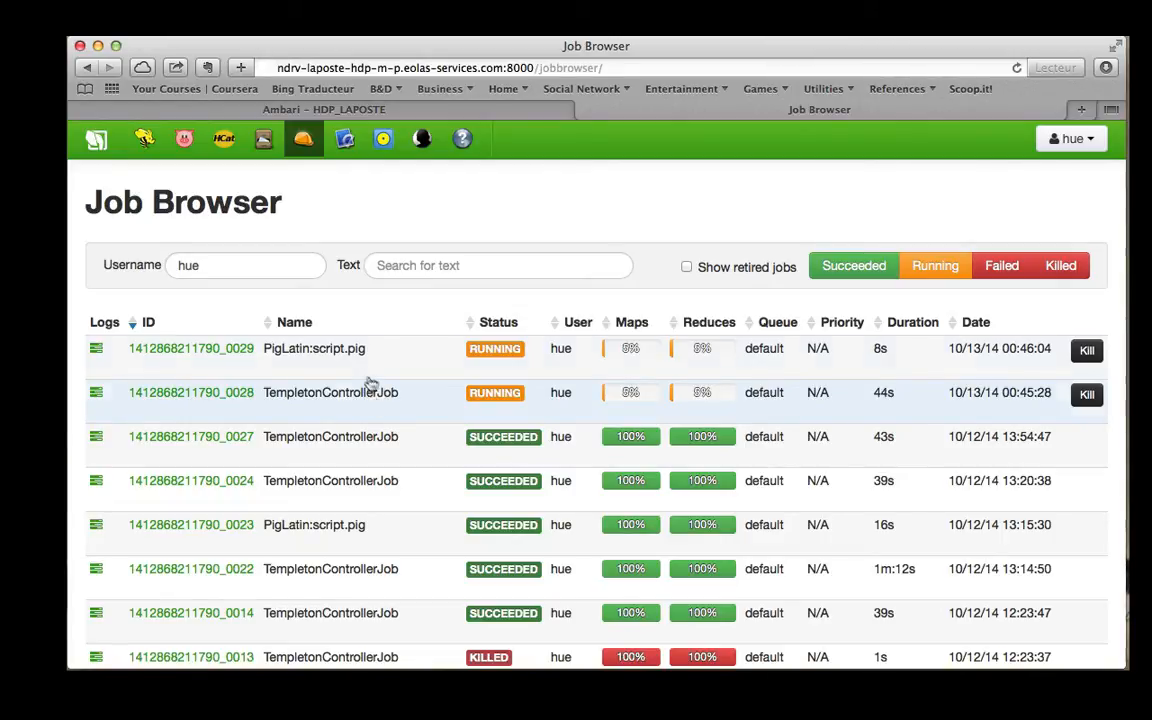
Switch to the Ambari dashboard and check the cluster load graphs and the detailed YARN Memory usage while the job runs
{"action": "left_click", "coordinate": [509, 110]}
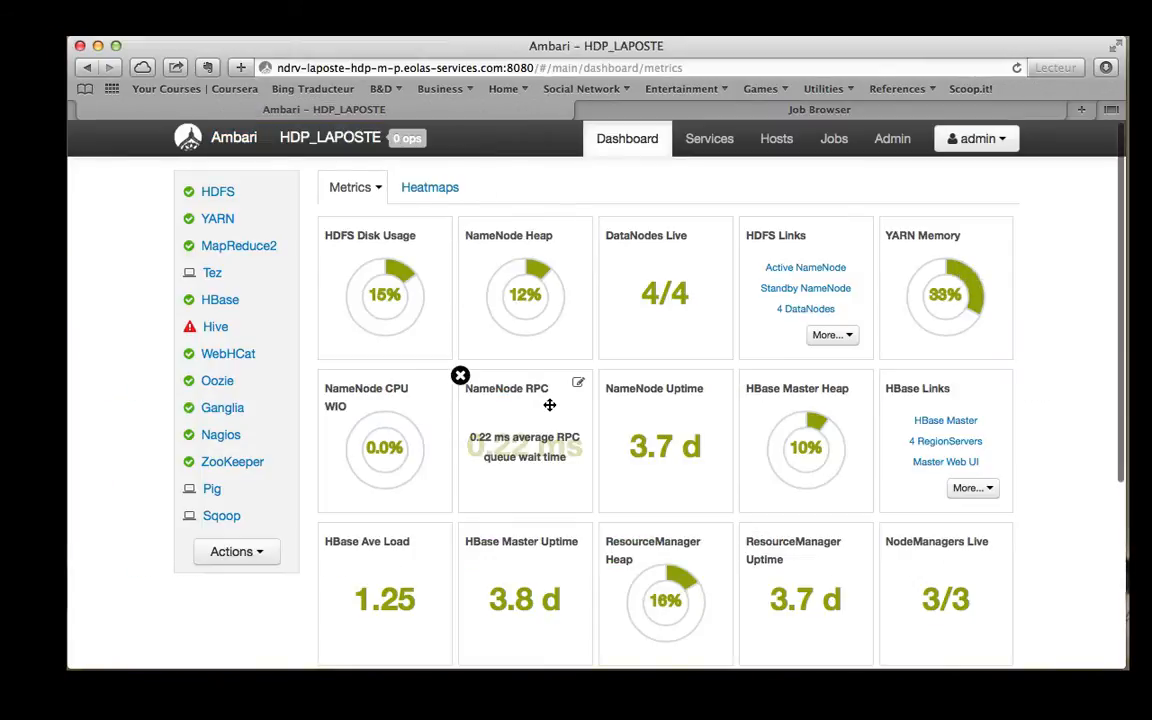
{"action": "scroll", "coordinate": [594, 404], "scroll_direction": "down", "scroll_amount": 3}
{"action": "scroll", "coordinate": [594, 404], "scroll_direction": "down", "scroll_amount": 1}
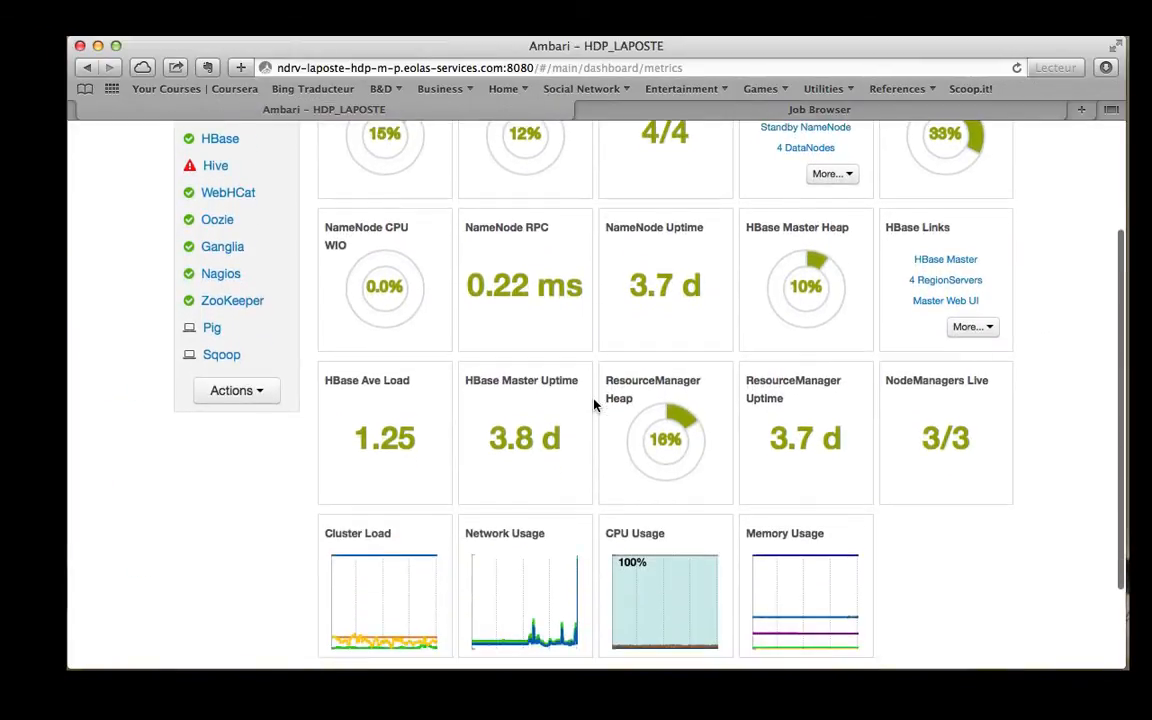
{"action": "scroll", "coordinate": [594, 404], "scroll_direction": "up", "scroll_amount": 2}
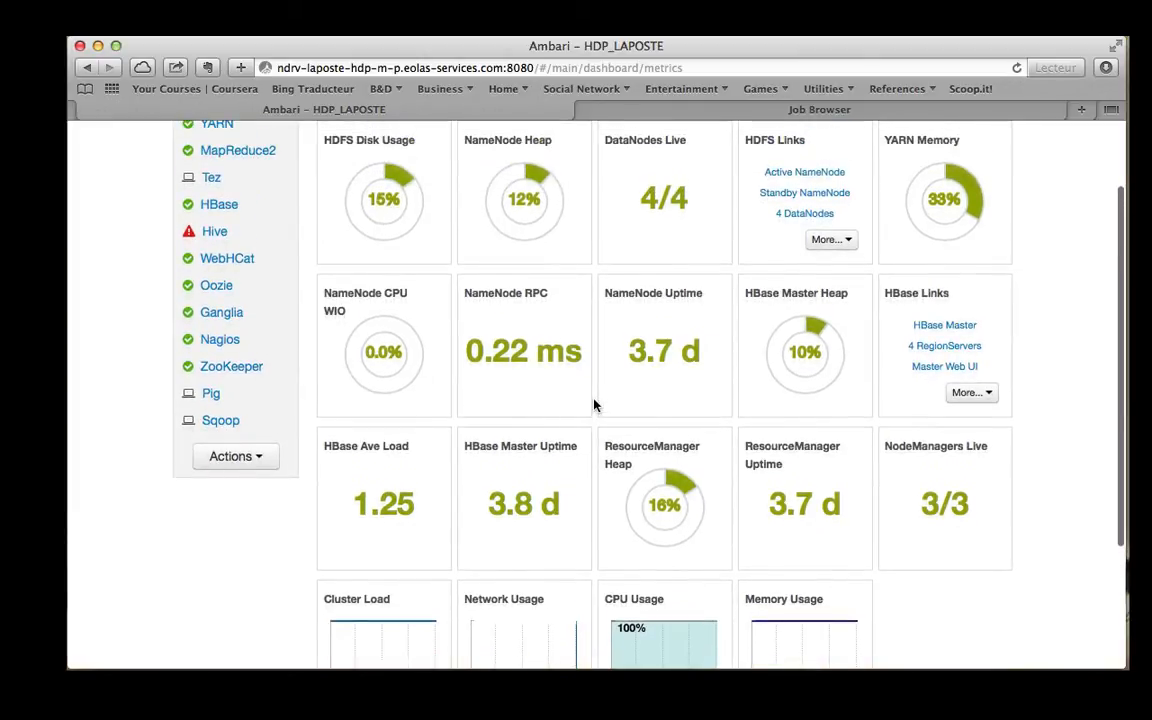
{"action": "scroll", "coordinate": [594, 404], "scroll_direction": "up", "scroll_amount": 2}
{"action": "mouse_move", "coordinate": [935, 289]}
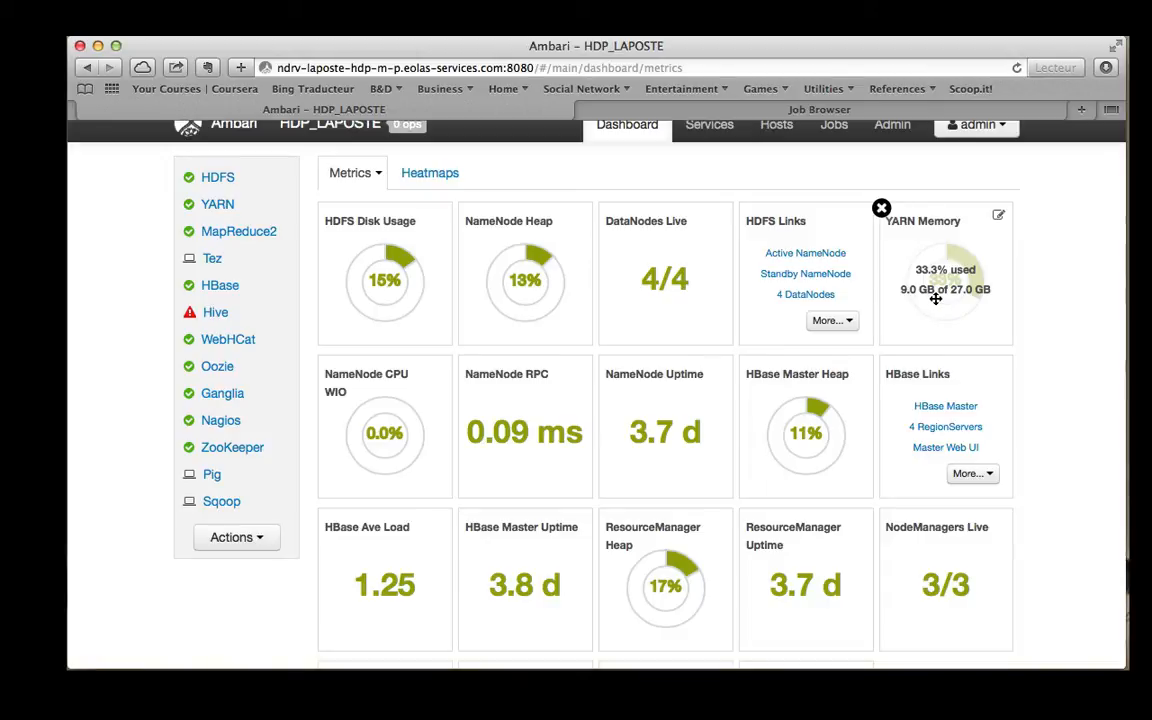
Return to Hue, open the km_all script in the Pig editor and review its code from the data loading through to Phase 2
{"action": "left_click", "coordinate": [805, 108]}
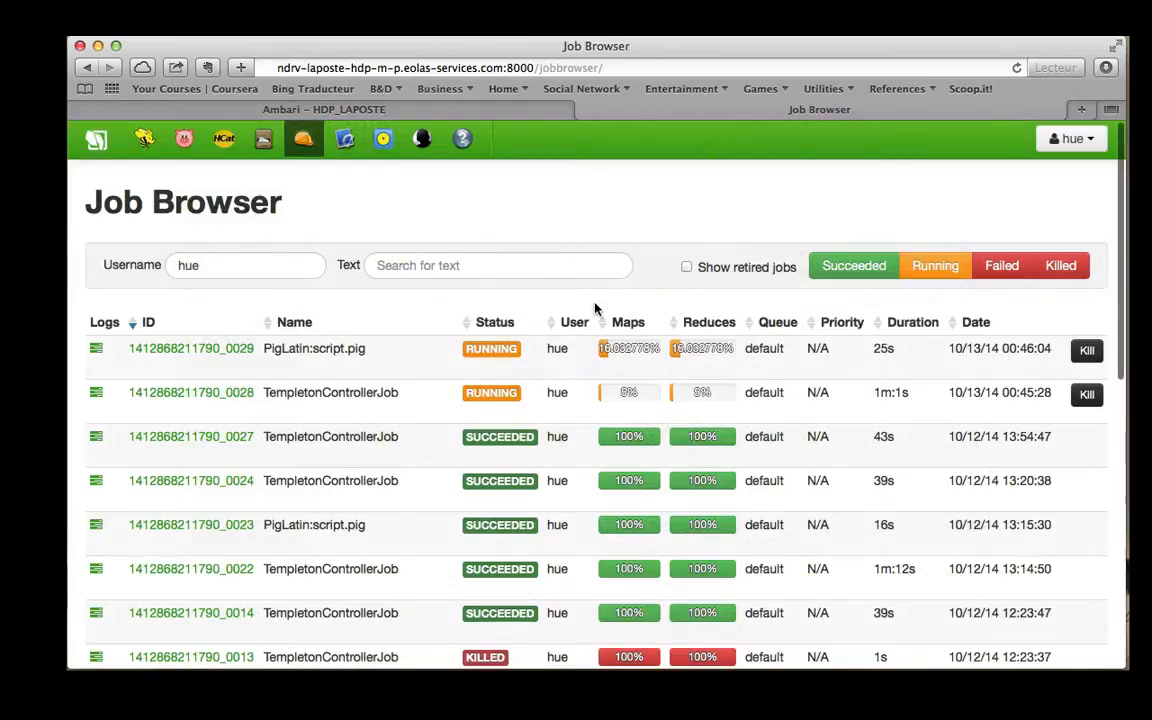
{"action": "left_click", "coordinate": [184, 139]}
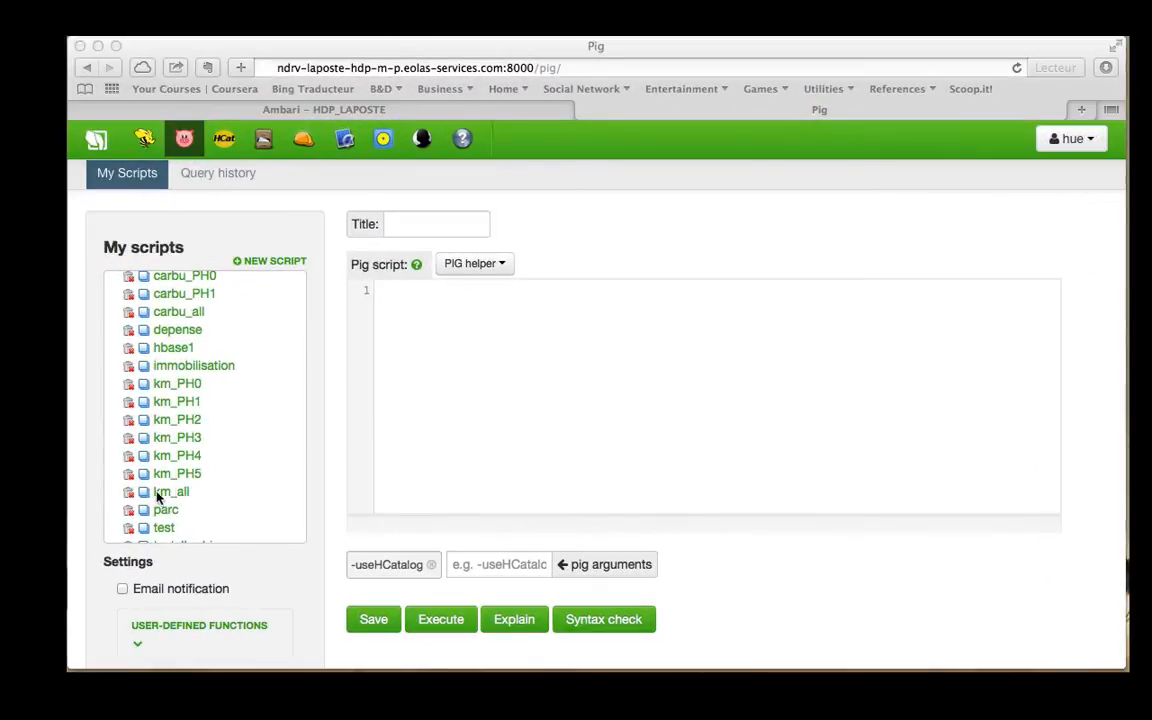
{"action": "left_click", "coordinate": [160, 492]}
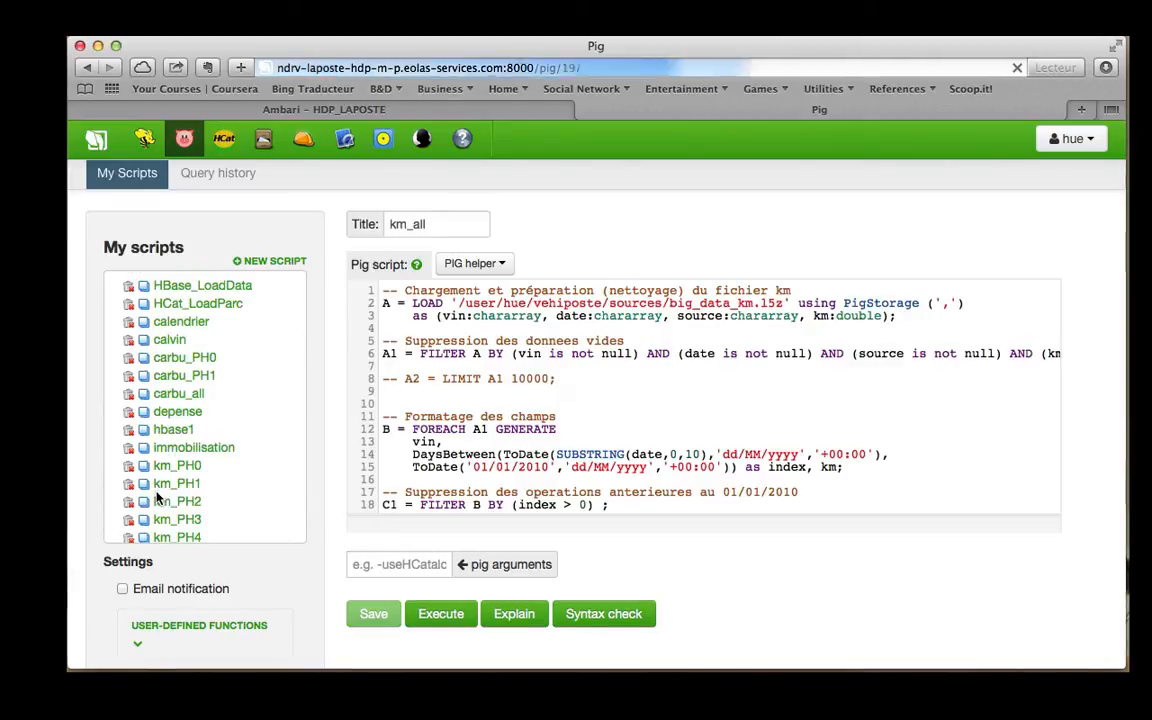
{"action": "scroll", "coordinate": [507, 427], "scroll_direction": "down", "scroll_amount": 6}
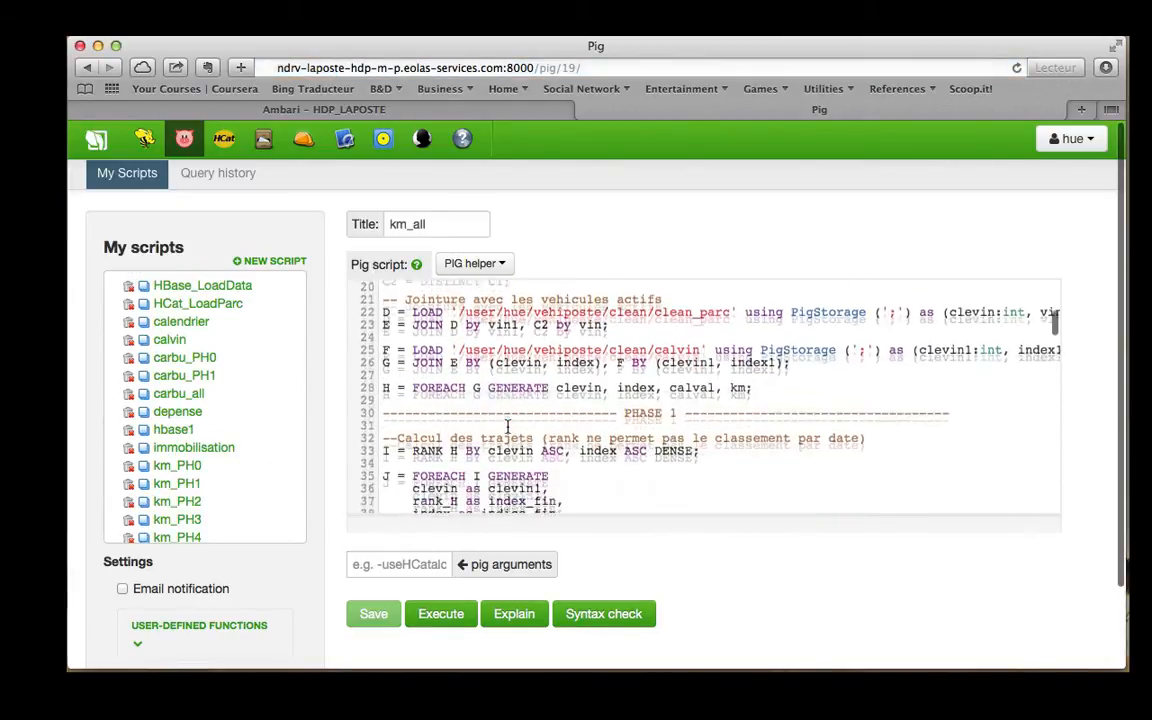
{"action": "scroll", "coordinate": [507, 427], "scroll_direction": "down", "scroll_amount": 6}
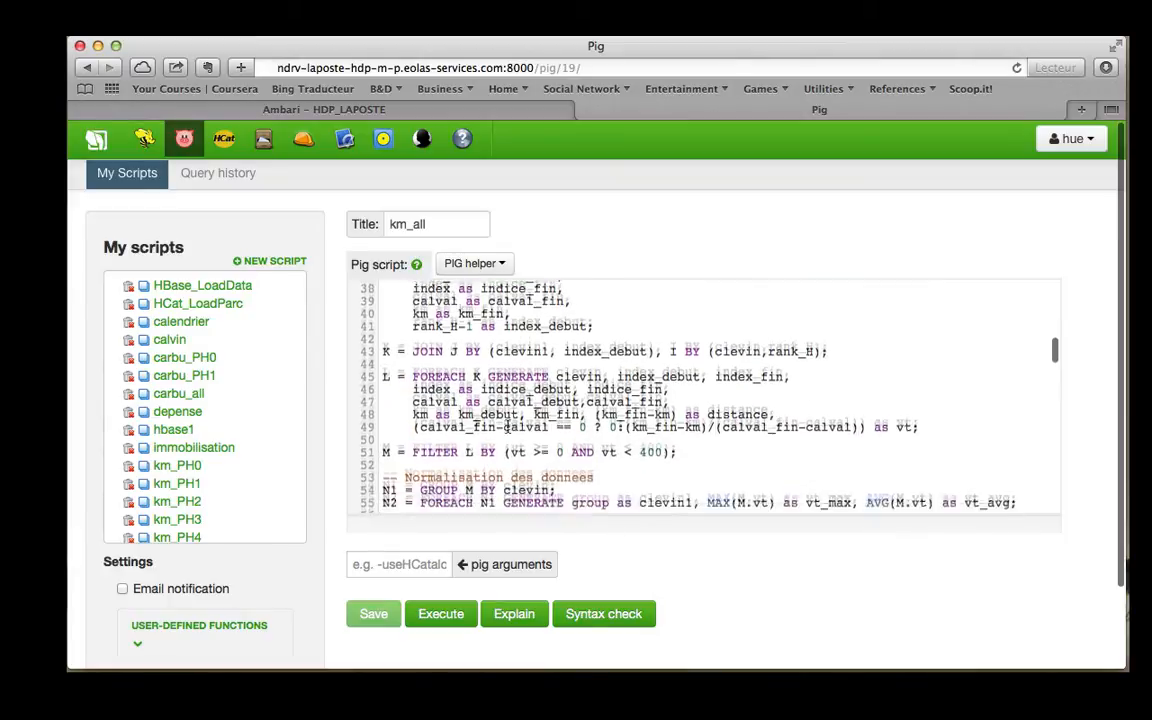
{"action": "scroll", "coordinate": [507, 427], "scroll_direction": "down", "scroll_amount": 2}
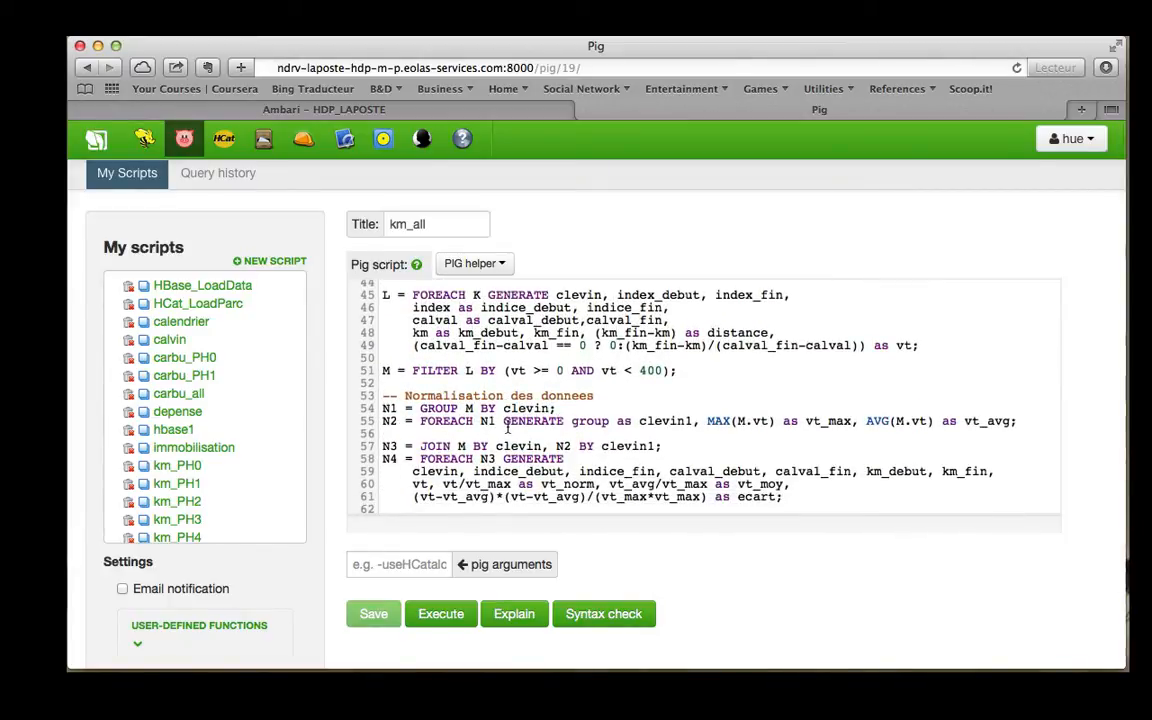
{"action": "scroll", "coordinate": [507, 427], "scroll_direction": "down", "scroll_amount": 4}
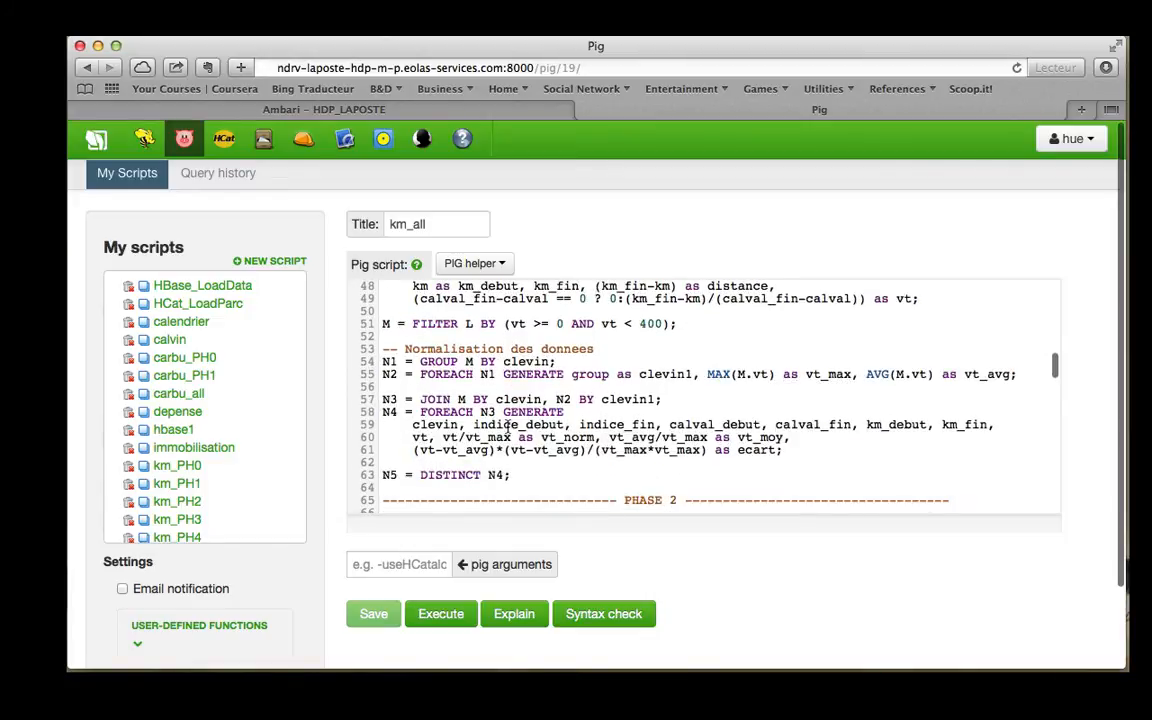
{"action": "scroll", "coordinate": [507, 427], "scroll_direction": "up", "scroll_amount": 7}
{"action": "scroll", "coordinate": [507, 427], "scroll_direction": "up", "scroll_amount": 9}
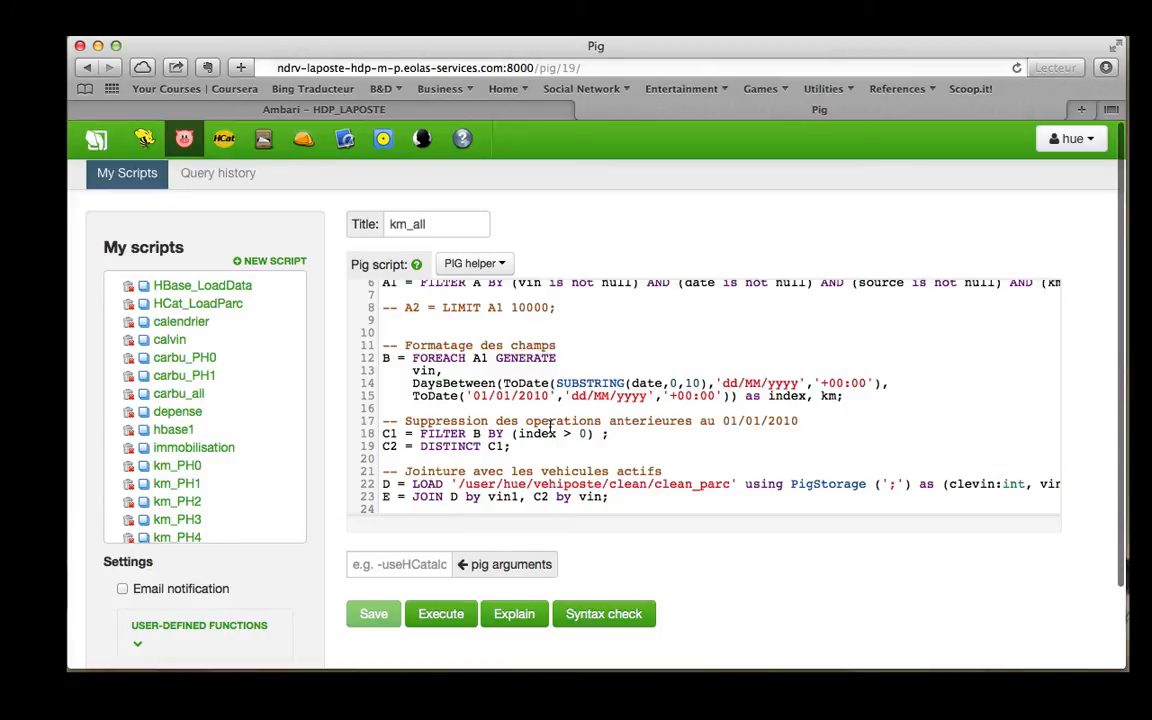
{"action": "scroll", "coordinate": [550, 425], "scroll_direction": "down", "scroll_amount": 8}
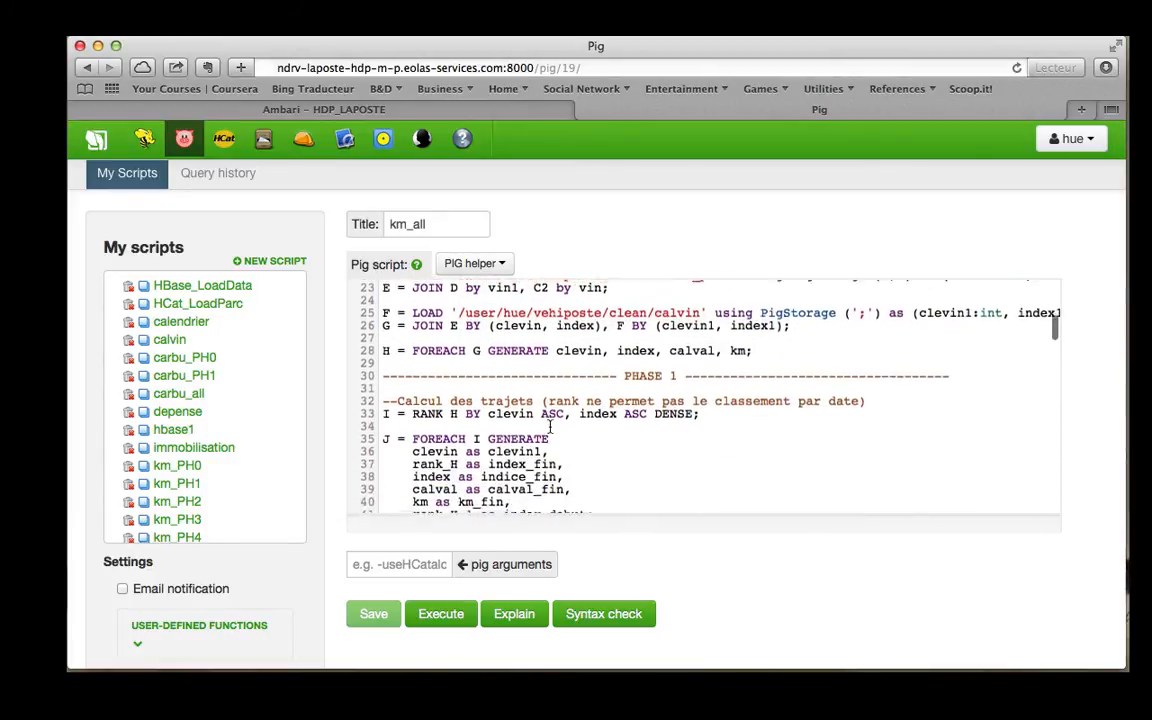
{"action": "scroll", "coordinate": [550, 425], "scroll_direction": "down", "scroll_amount": 6}
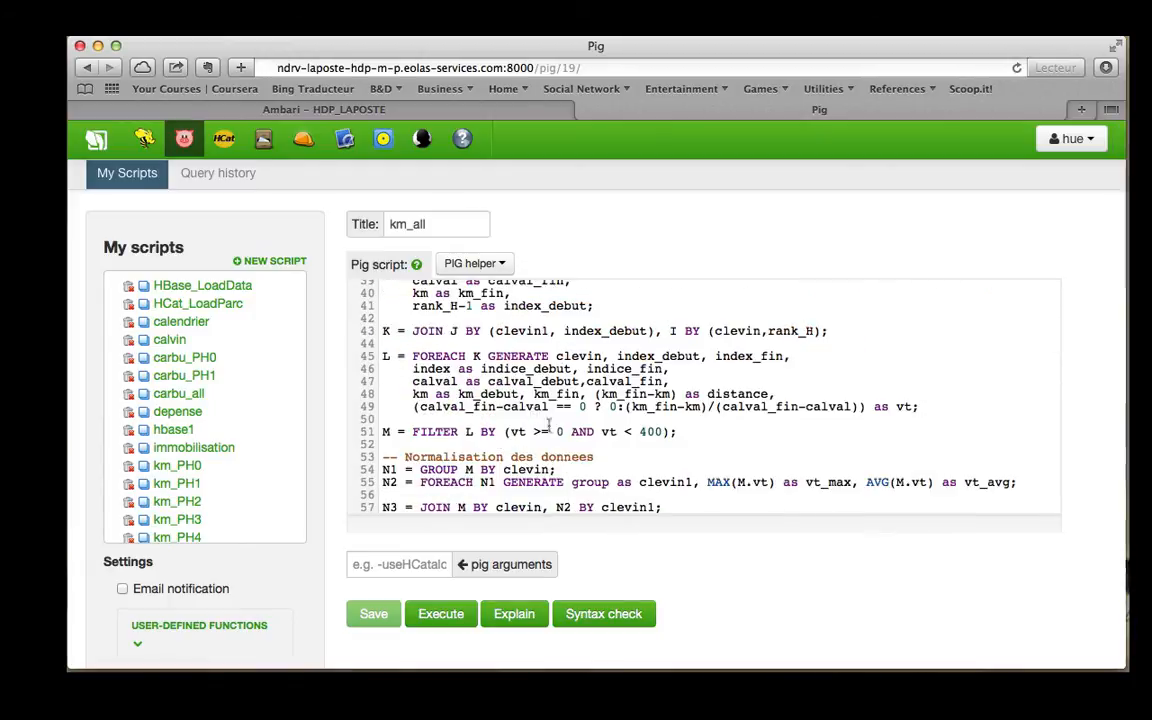
Open the Job Browser and examine the status and duration of the carbu_all run's controller job and its PigLatin:script.pig jobs
{"action": "left_click", "coordinate": [303, 141]}
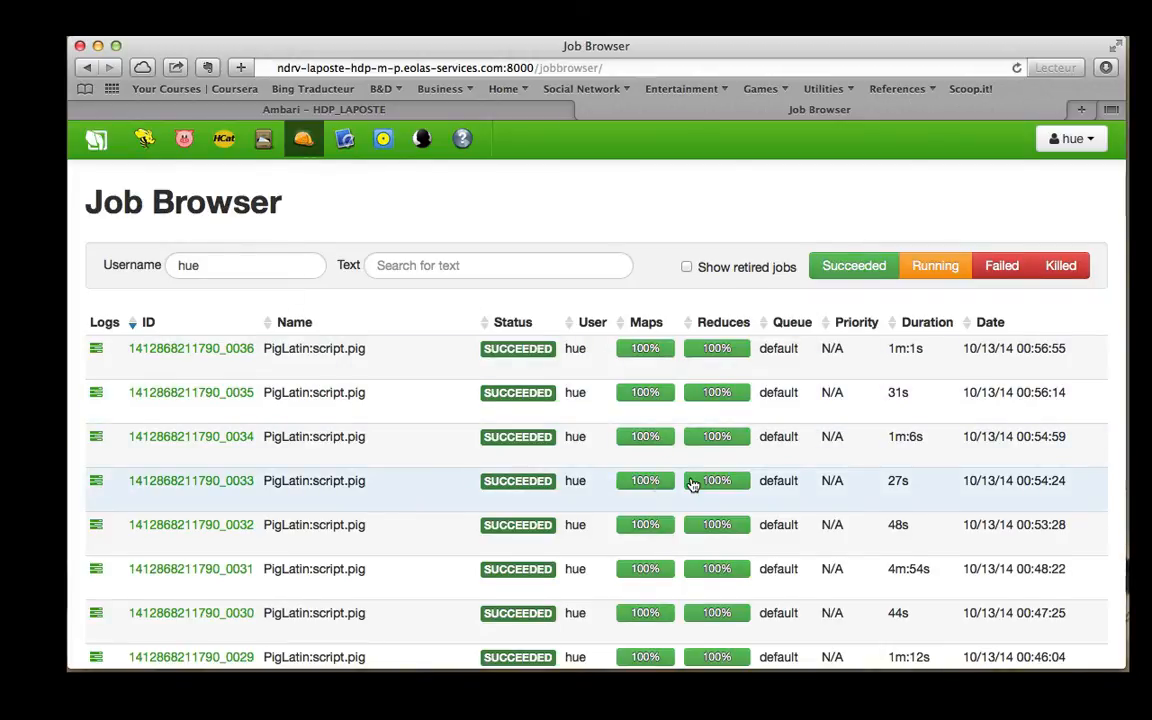
{"action": "scroll", "coordinate": [690, 483], "scroll_direction": "down", "scroll_amount": 2}
{"action": "scroll", "coordinate": [690, 482], "scroll_direction": "down", "scroll_amount": 2}
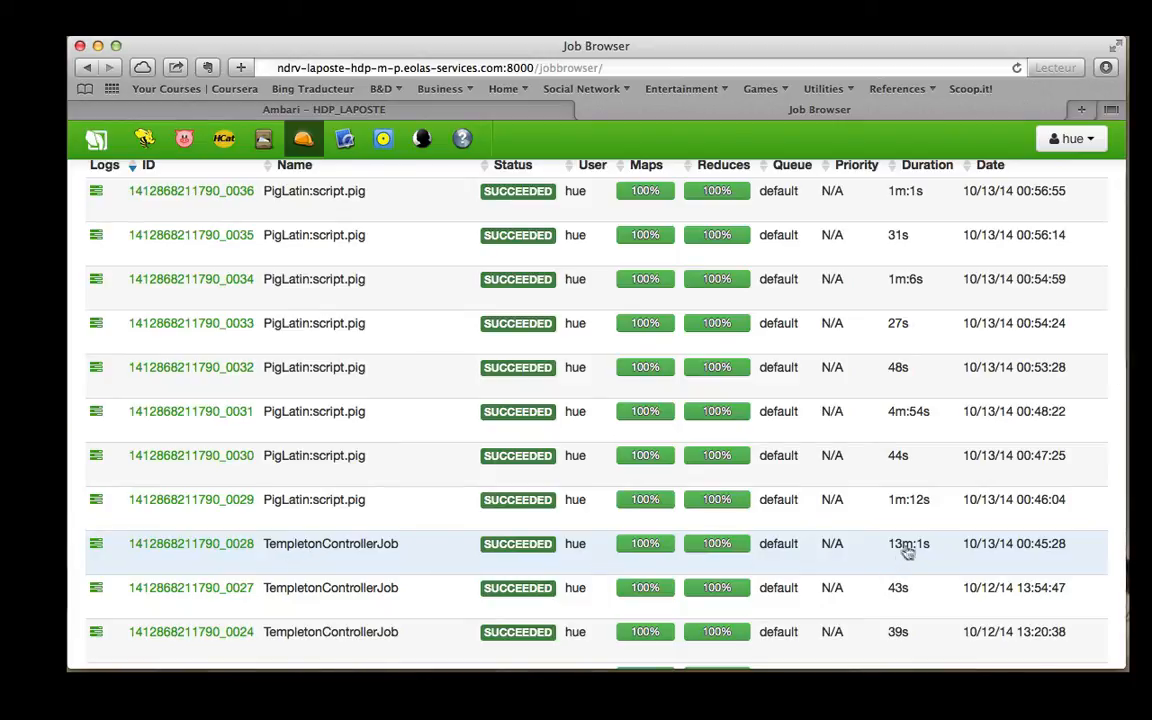
{"action": "scroll", "coordinate": [913, 518], "scroll_direction": "up", "scroll_amount": 1}
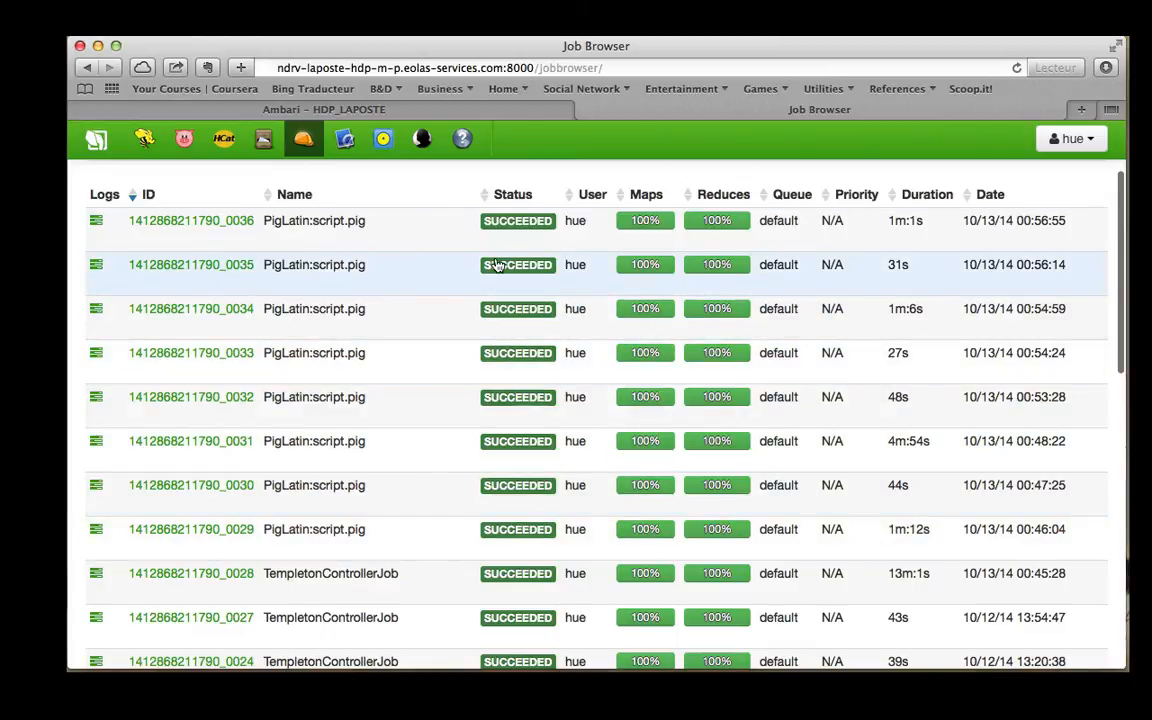
{"action": "scroll", "coordinate": [802, 466], "scroll_direction": "down", "scroll_amount": 2}
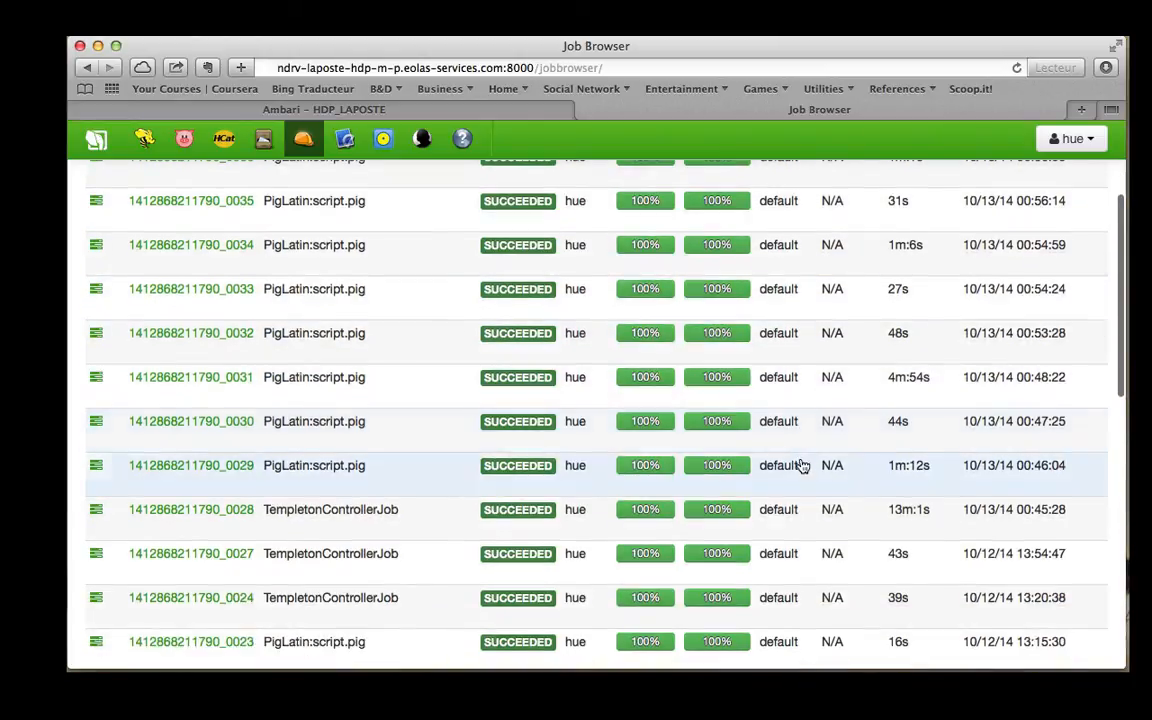